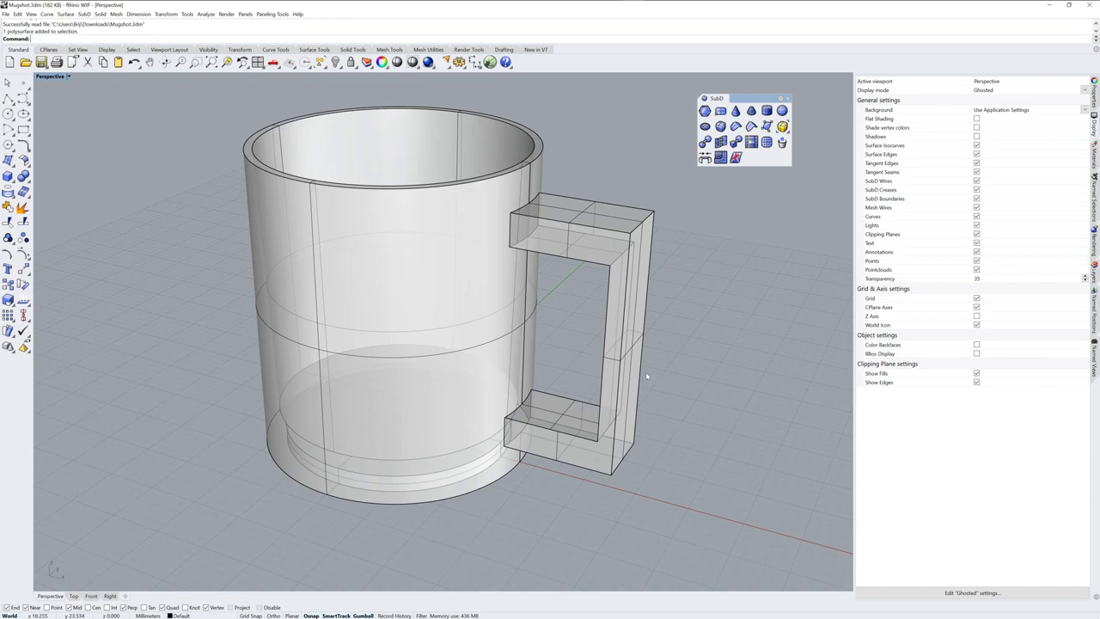
Start a QuadRemesh of the mug polysurface with the preview on and the input objects hidden.
{"action": "mouse_move", "coordinate": [646, 371]}
{"action": "right_mouse_down"}
{"action": "mouse_move", "coordinate": [656, 272]}
{"action": "mouse_move", "coordinate": [639, 375]}
{"action": "right_mouse_up"}
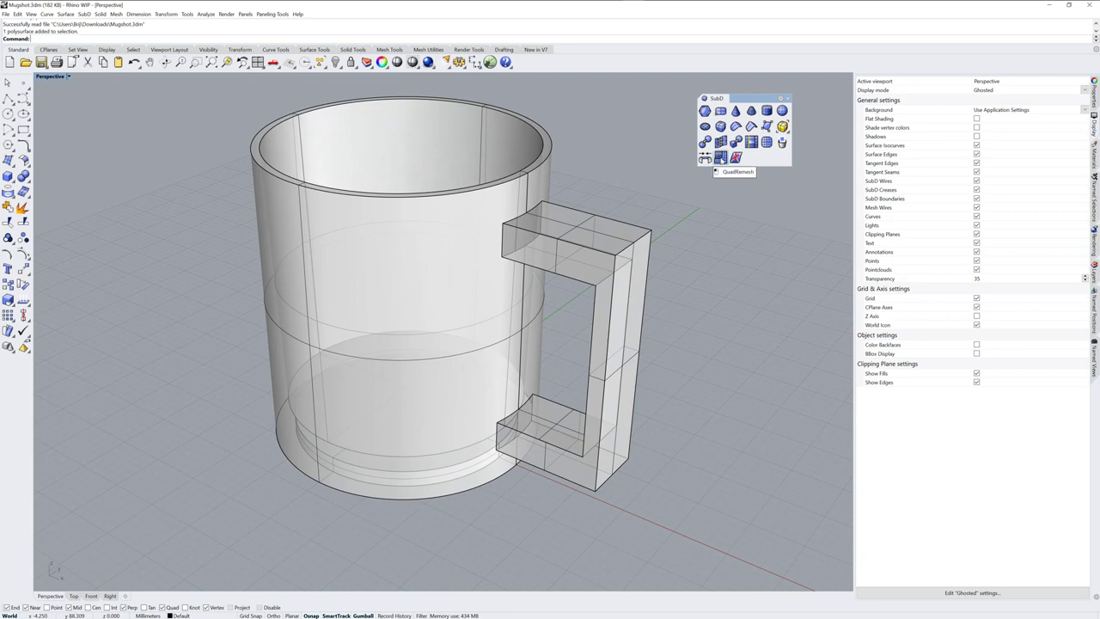
{"action": "left_click", "coordinate": [722, 158]}
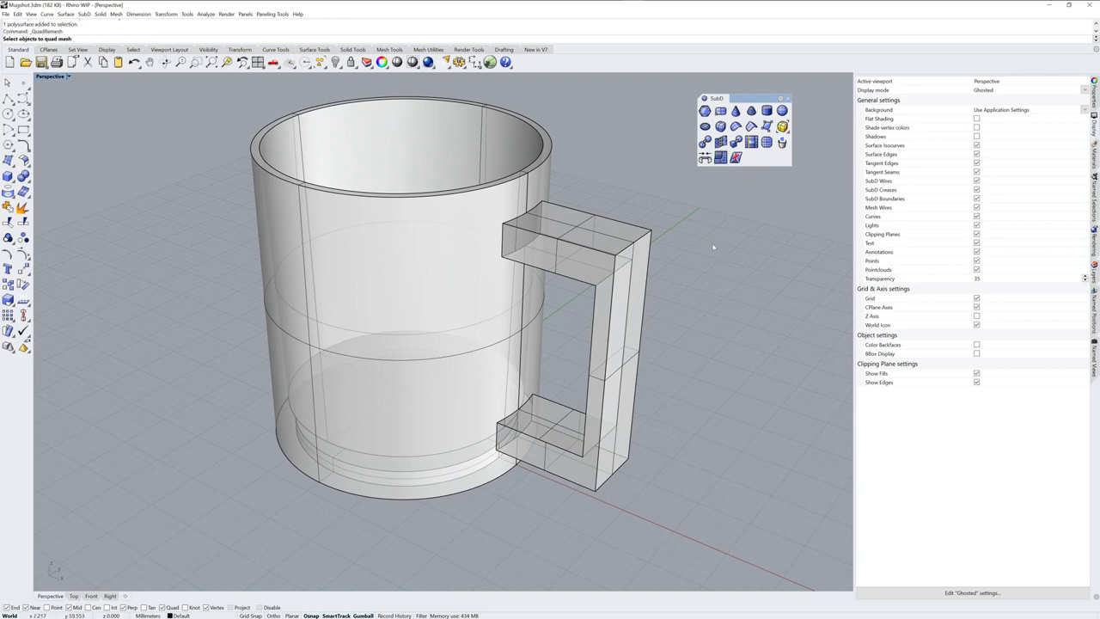
{"action": "left_click", "coordinate": [615, 250]}
{"action": "key", "text": "Return"}
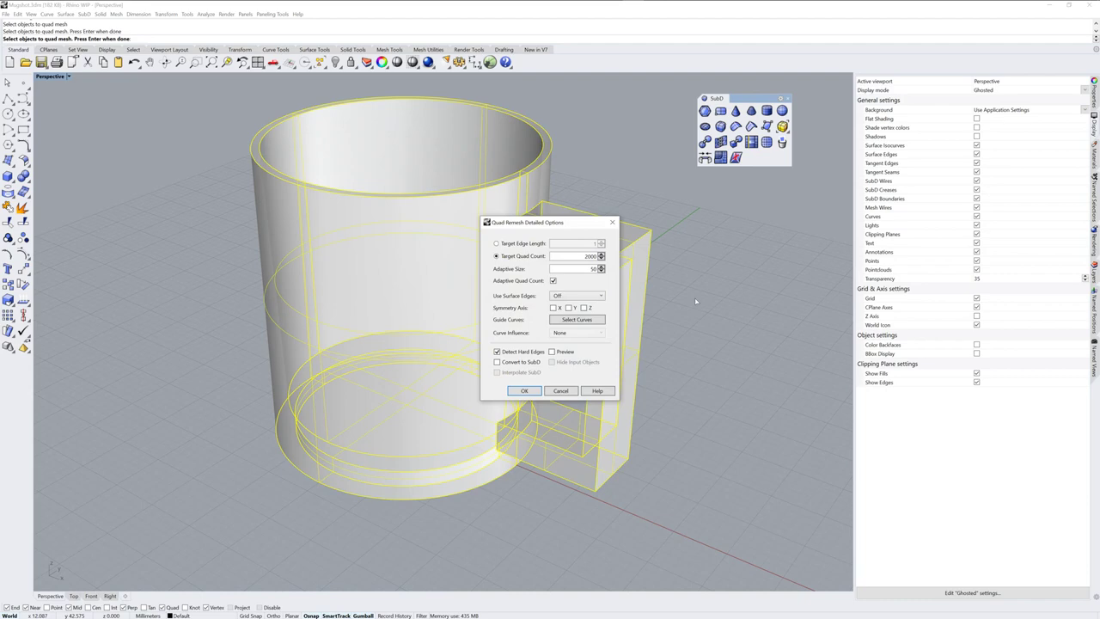
{"action": "left_click_drag", "start_coordinate": [589, 230], "coordinate": [773, 227]}
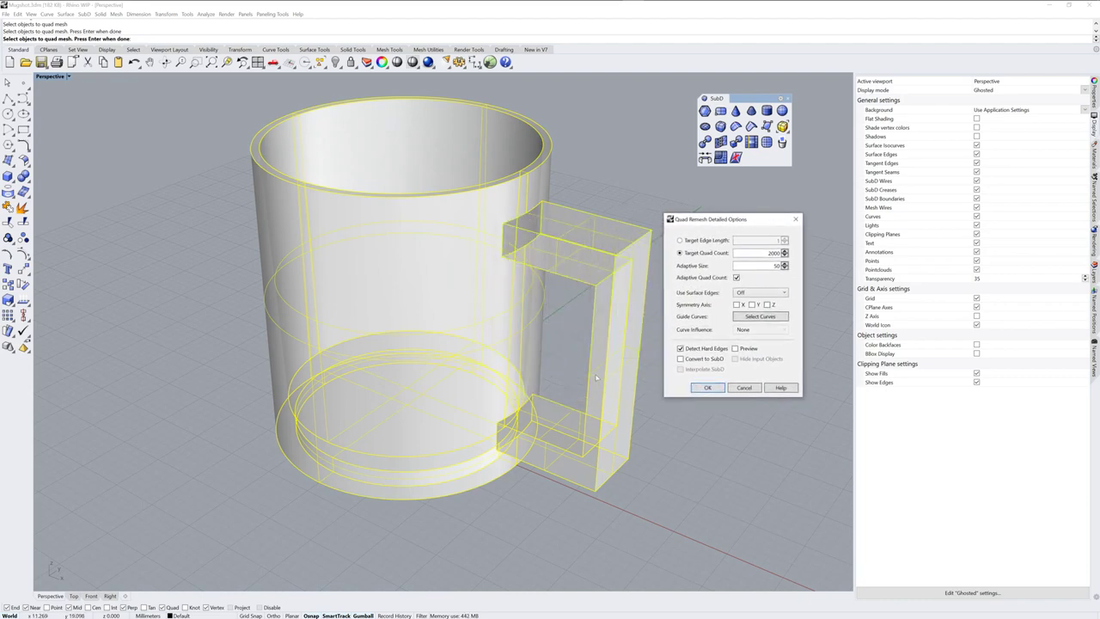
{"action": "right_click_drag", "start_coordinate": [596, 376], "coordinate": [548, 390]}
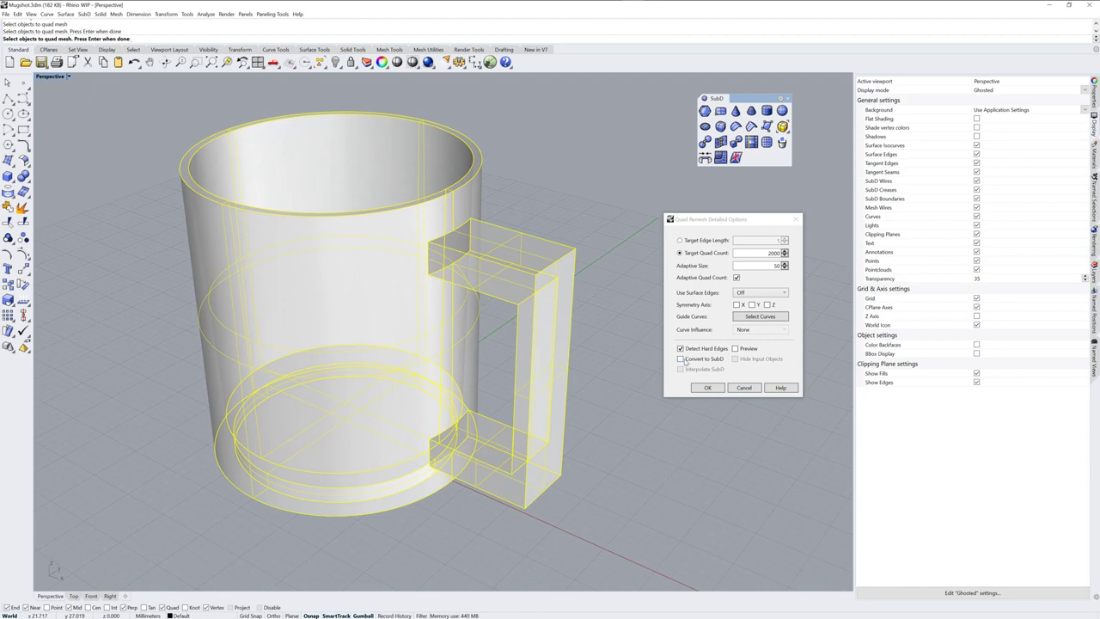
{"action": "left_click", "coordinate": [735, 349]}
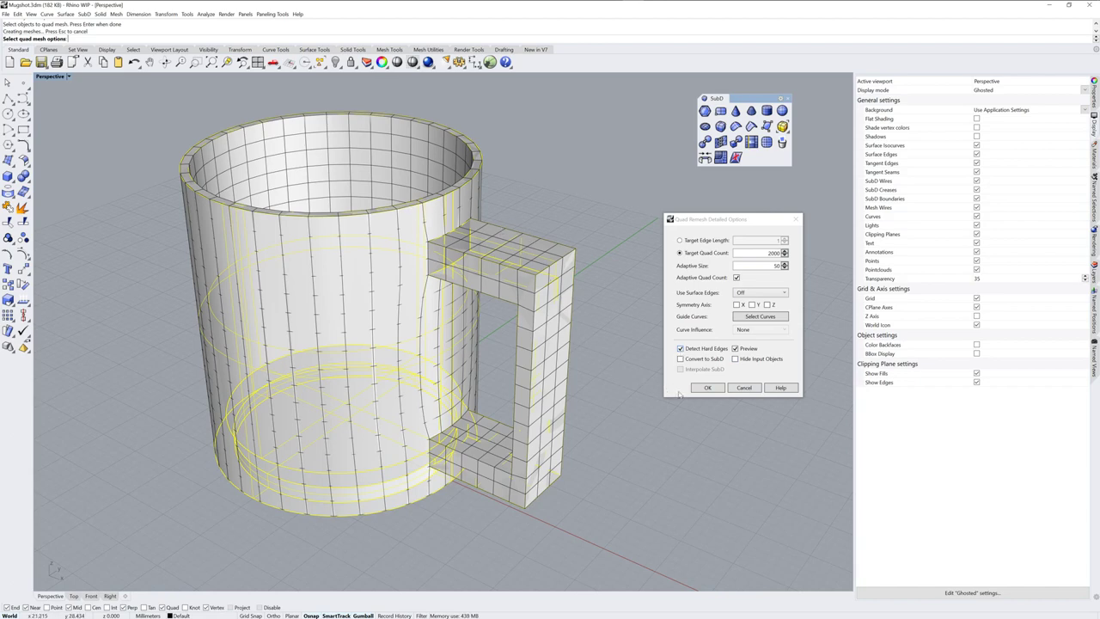
{"action": "left_click", "coordinate": [735, 358]}
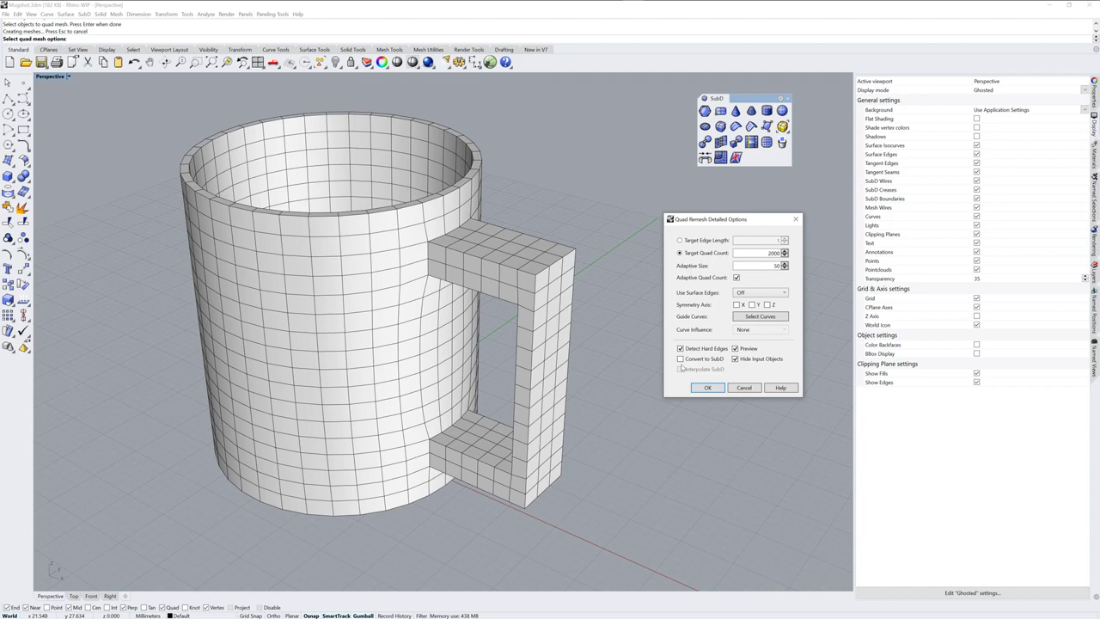
Enable conversion to SubD for the remesh and compare the preview with hard edge detection off and on, leaving it on.
{"action": "left_click", "coordinate": [681, 359]}
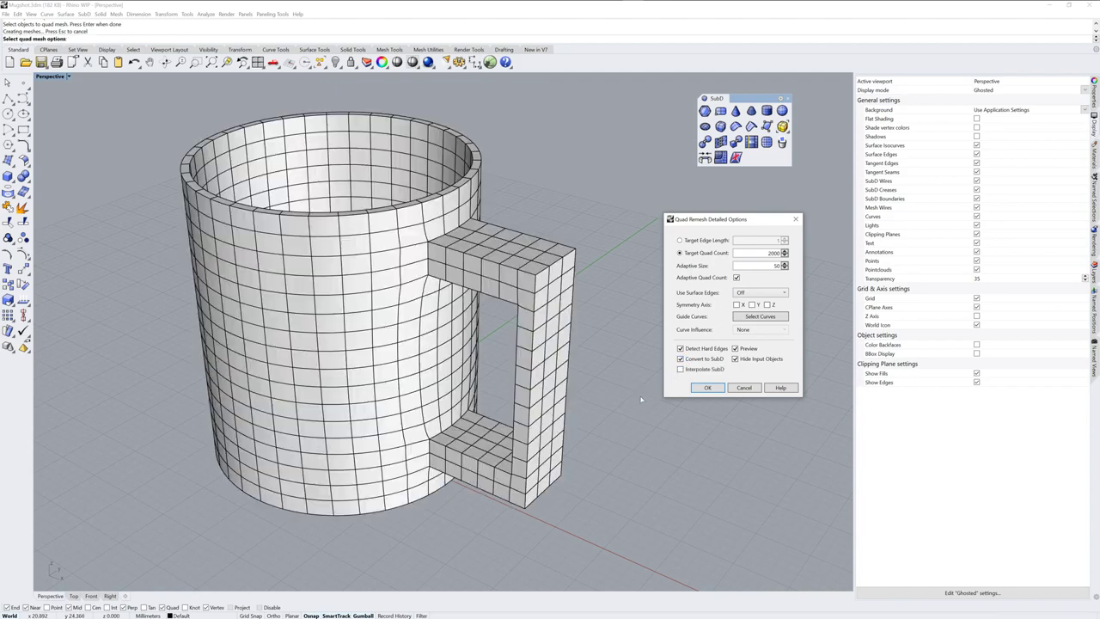
{"action": "left_click", "coordinate": [680, 349]}
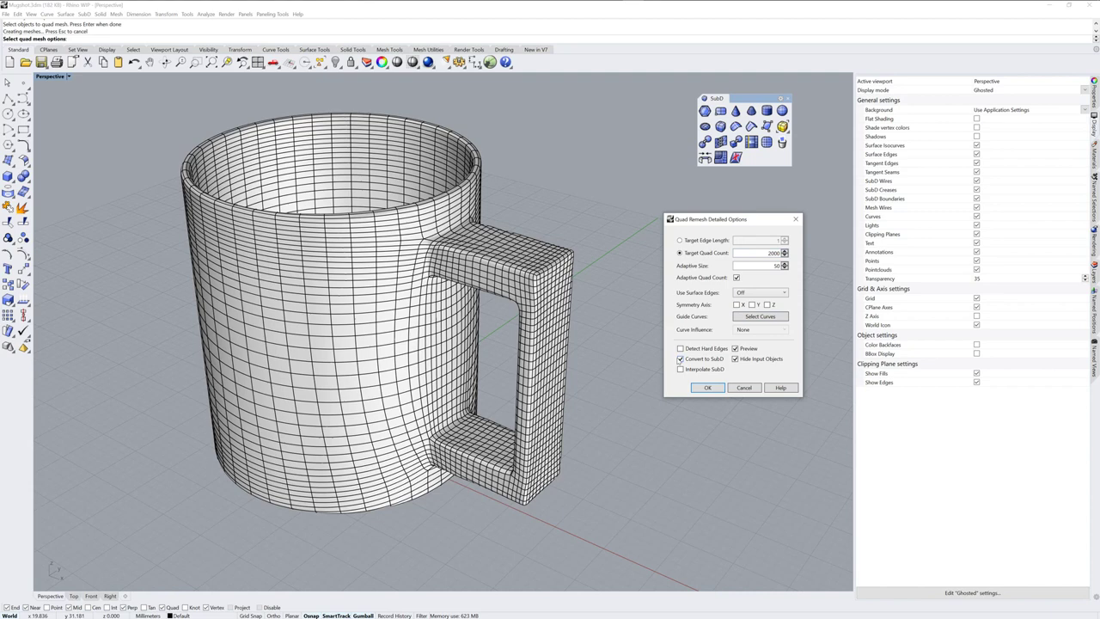
{"action": "left_click", "coordinate": [681, 349]}
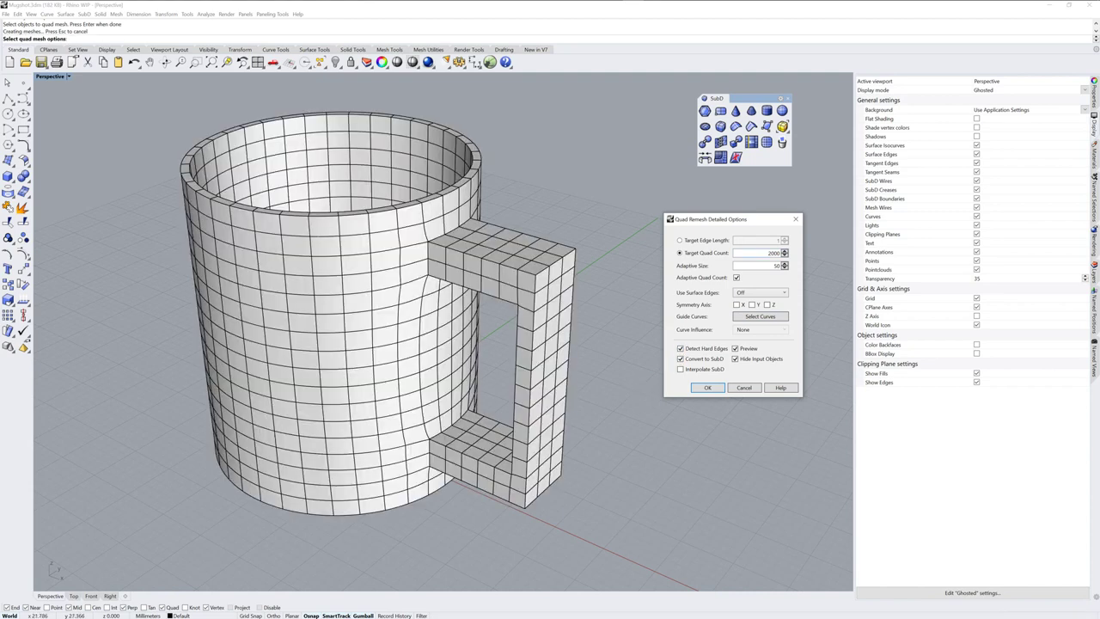
Set the target quad count to 500, turn on X-axis symmetry, and create the remeshed SubD mug.
{"action": "double_click", "coordinate": [773, 253]}
{"action": "type", "text": "5"}
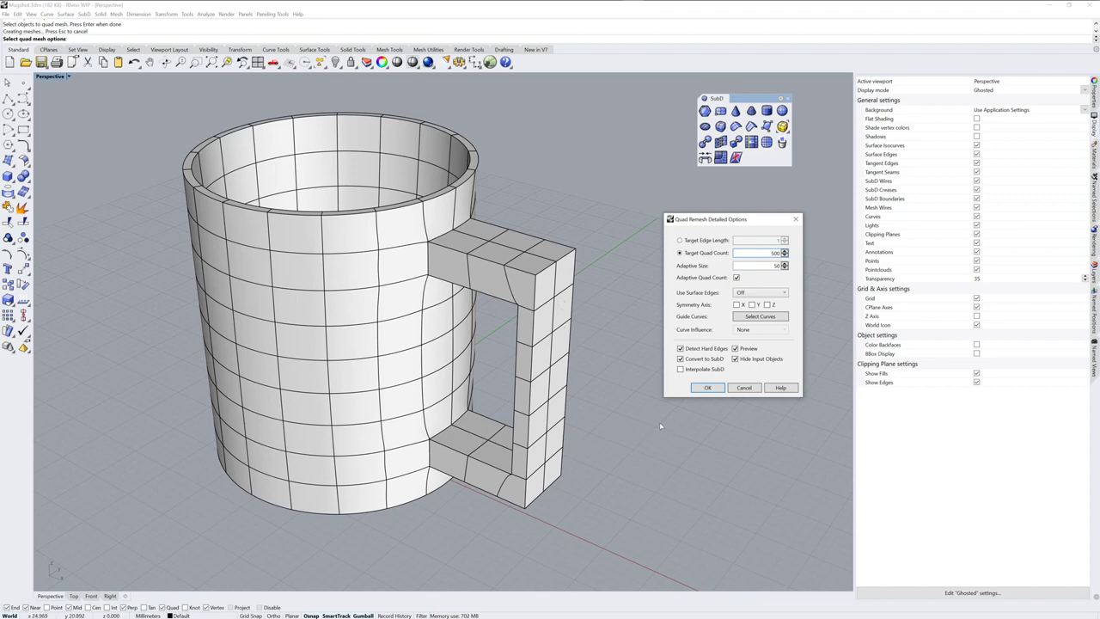
{"action": "right_click_drag", "start_coordinate": [556, 315], "coordinate": [540, 403]}
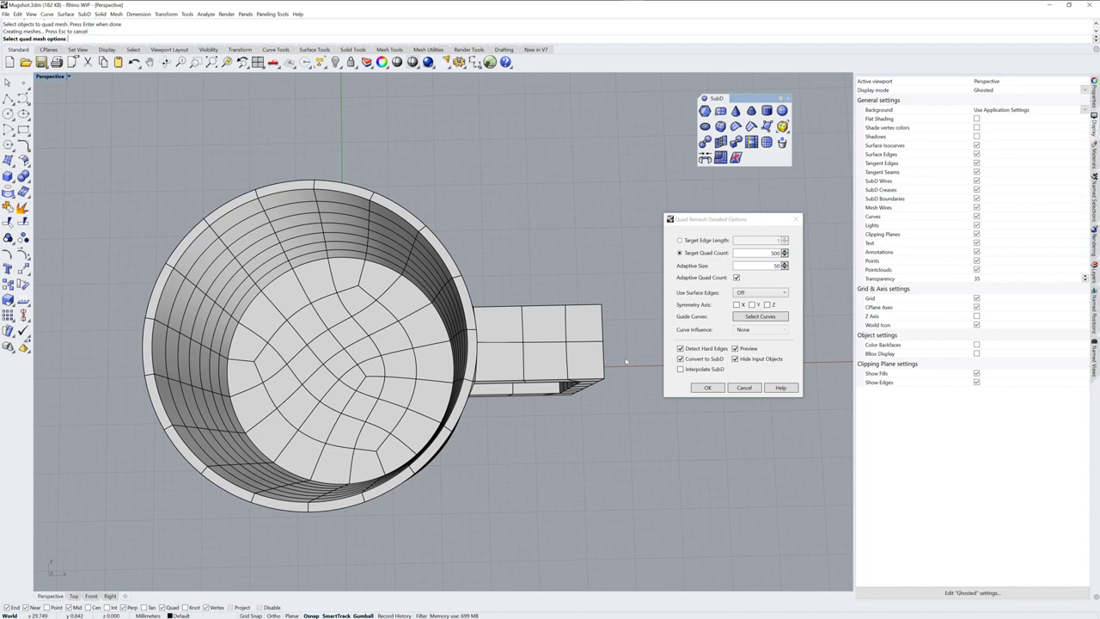
{"action": "left_click", "coordinate": [736, 305]}
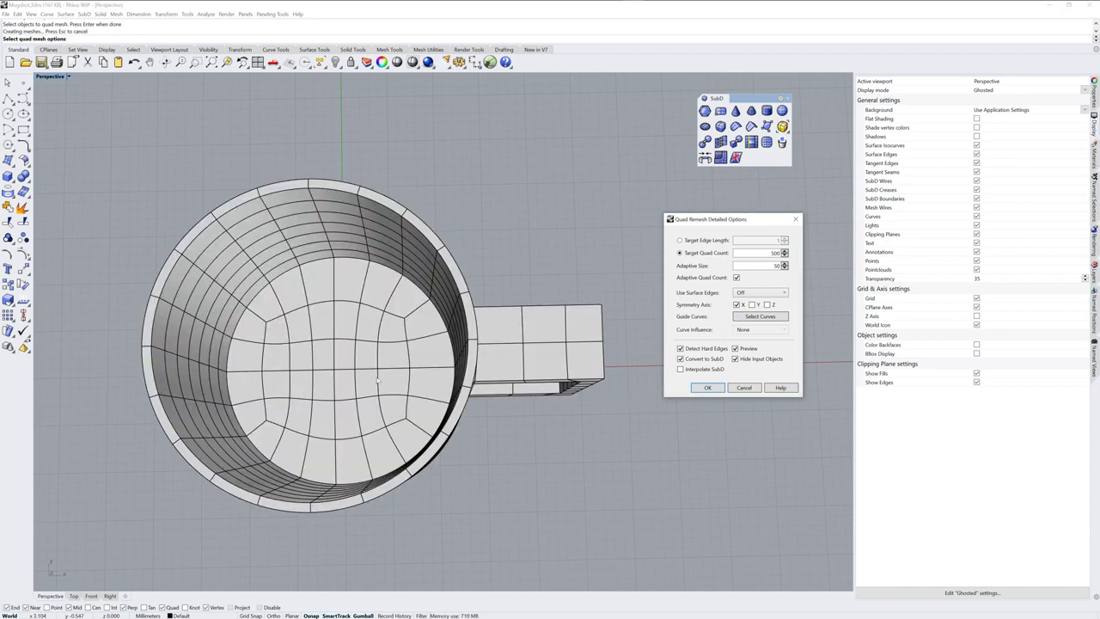
{"action": "right_click_drag", "start_coordinate": [566, 453], "coordinate": [662, 382]}
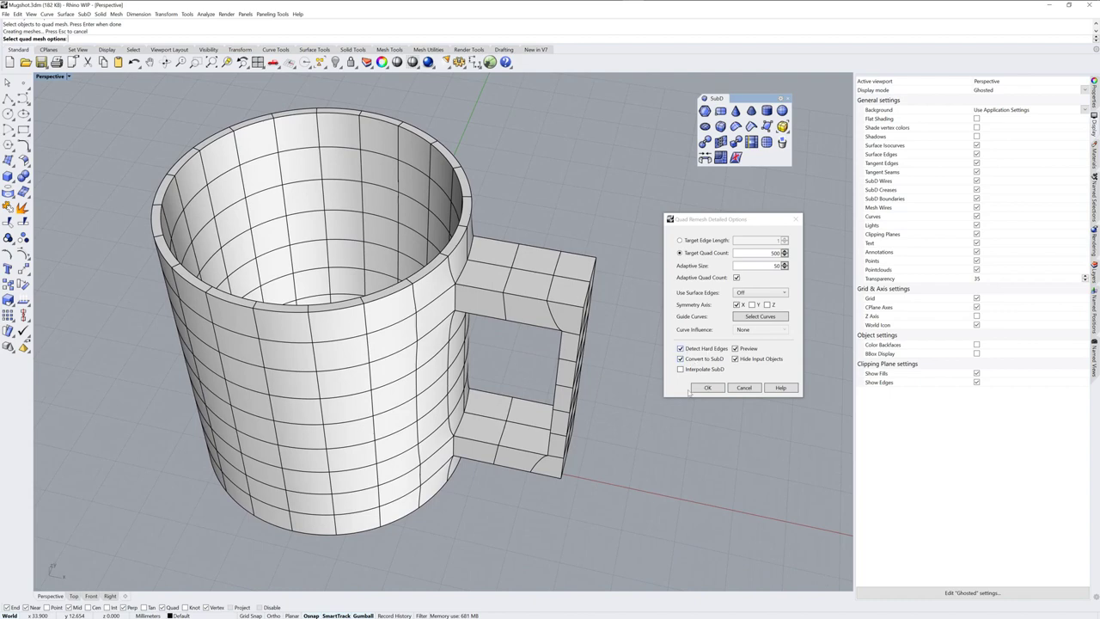
{"action": "left_click", "coordinate": [709, 388]}
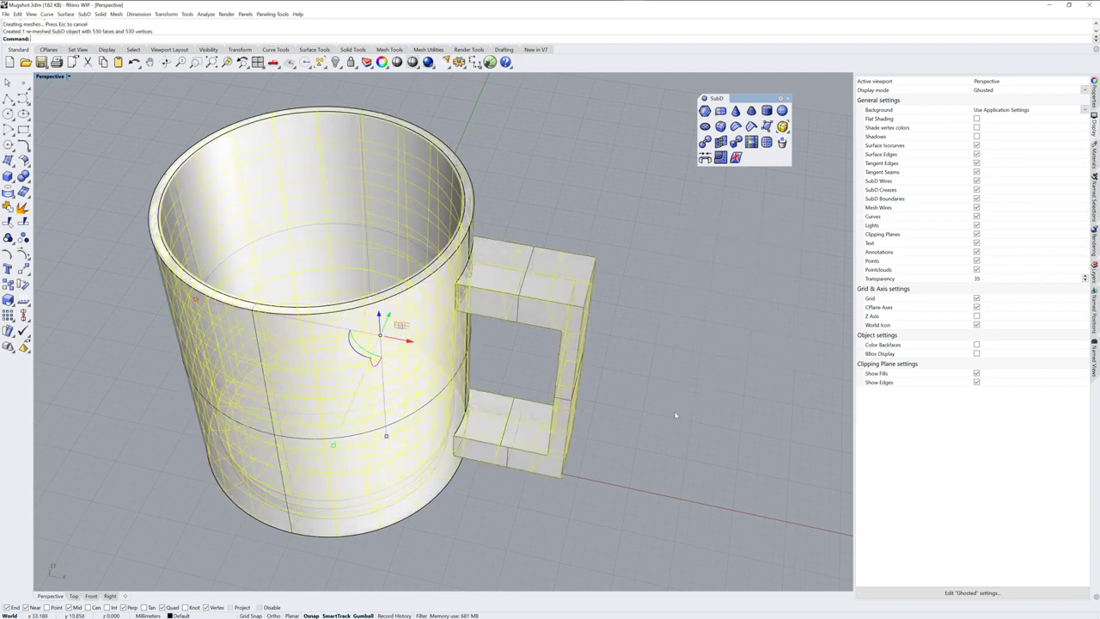
Hide the original mug polysurface so only the remeshed SubD remains in view.
{"action": "left_click", "coordinate": [605, 323]}
{"action": "left_click", "coordinate": [591, 246]}
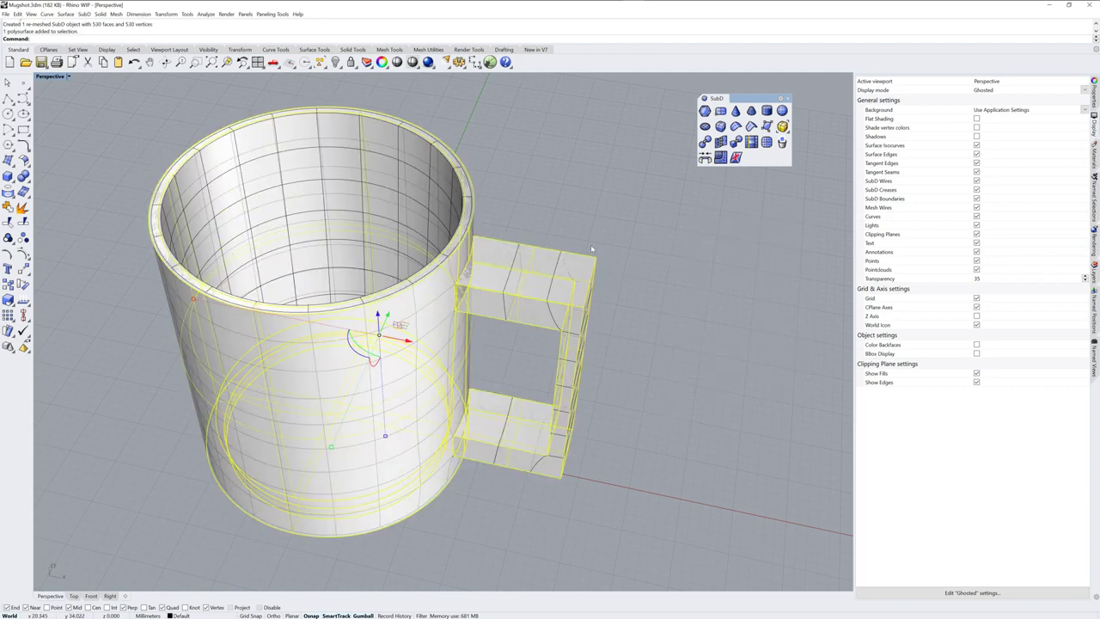
{"action": "left_click", "coordinate": [335, 62]}
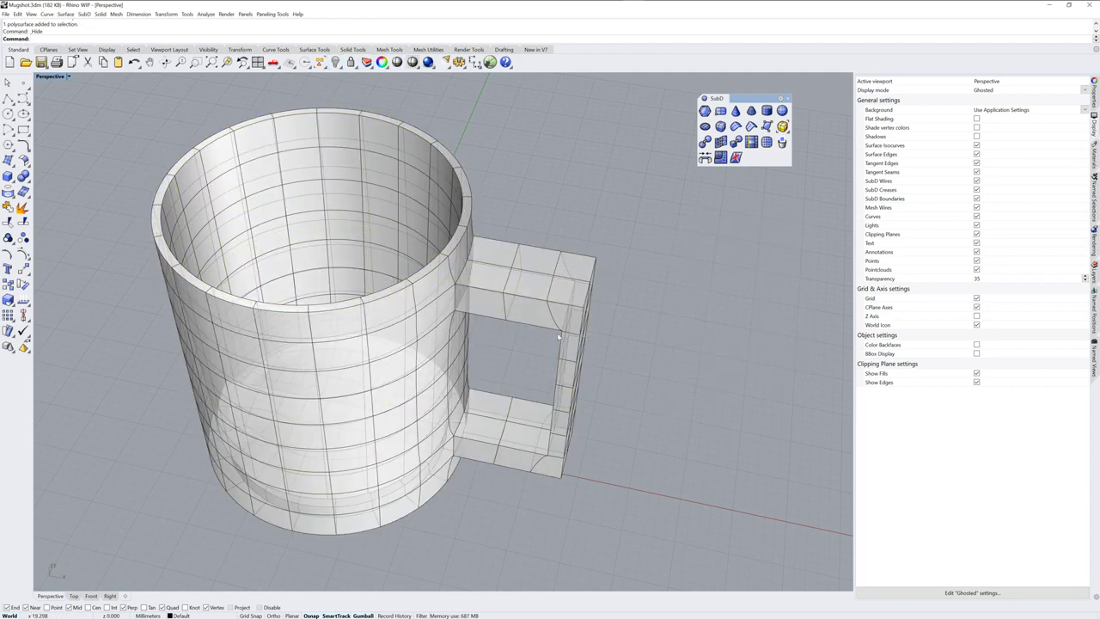
Switch the Perspective viewport to the Shaded display mode and inspect the SubD mug.
{"action": "left_click", "coordinate": [1002, 89]}
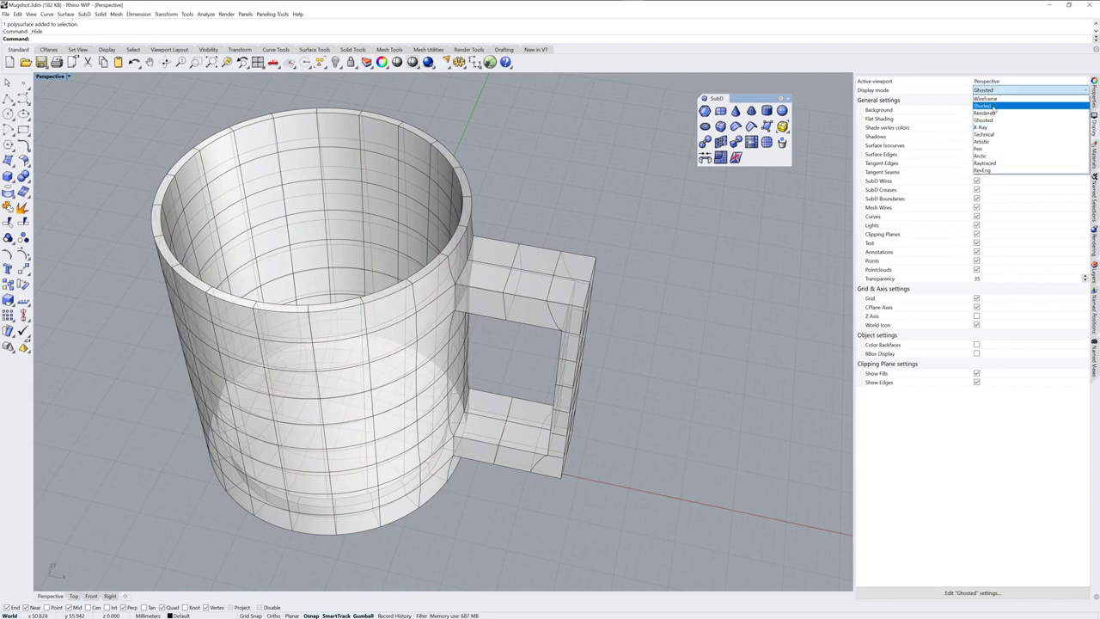
{"action": "left_click", "coordinate": [993, 109]}
{"action": "scroll", "coordinate": [549, 357], "scroll_direction": "down", "scroll_amount": 3}
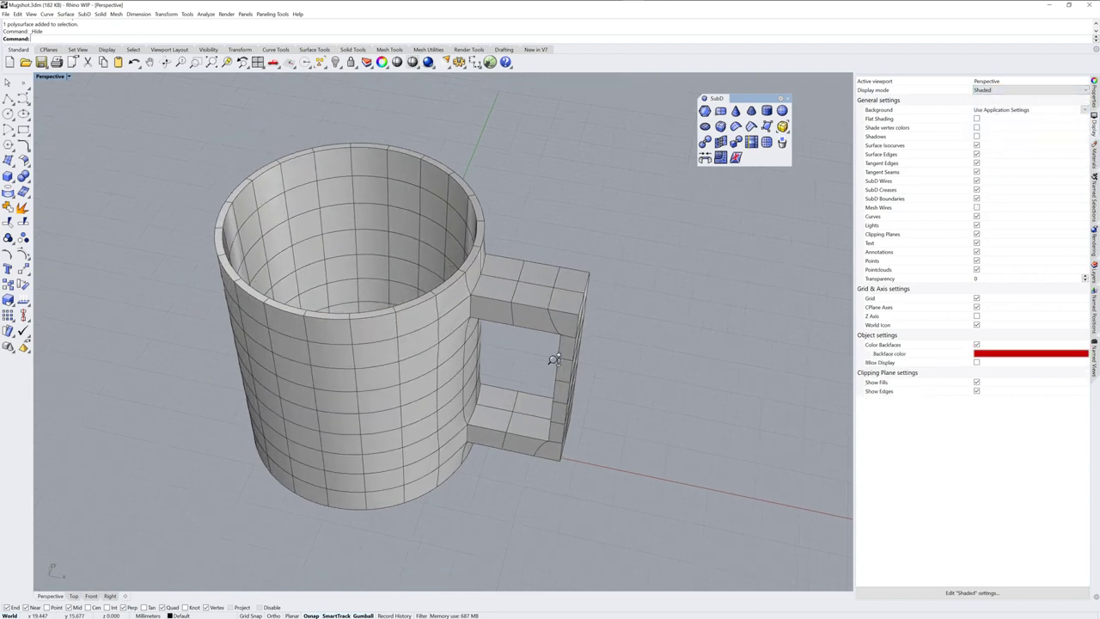
{"action": "right_click_drag", "start_coordinate": [549, 356], "coordinate": [692, 335]}
{"action": "left_click", "coordinate": [573, 275]}
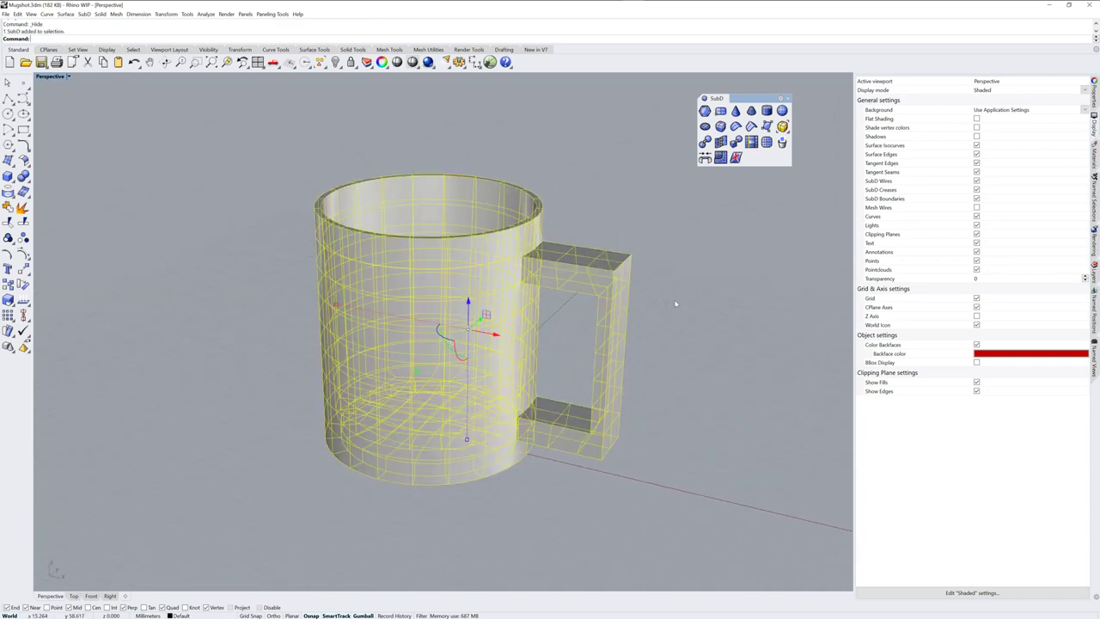
{"action": "key", "text": "Escape"}
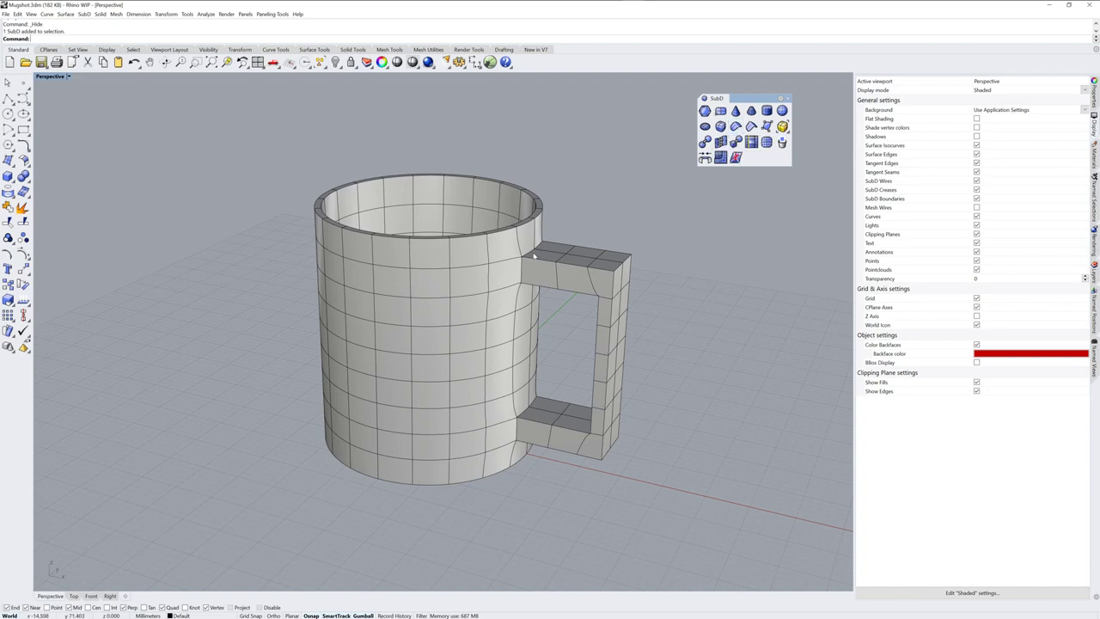
Remove the creases from all edges and vertices of the SubD mug.
{"action": "left_click", "coordinate": [736, 127]}
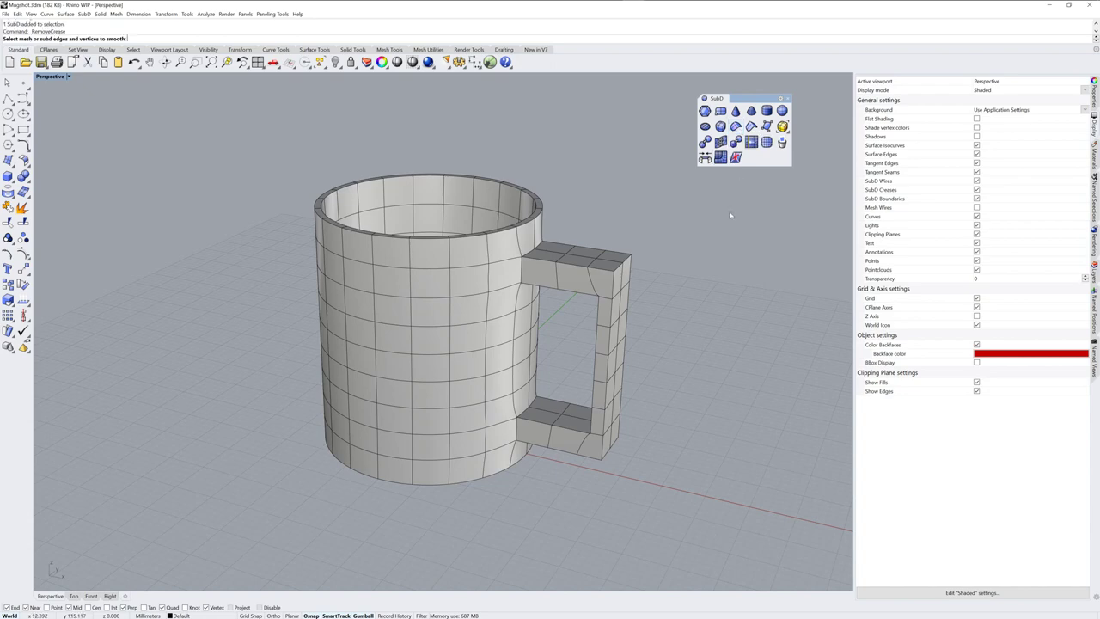
{"action": "left_click_drag", "start_coordinate": [256, 132], "coordinate": [684, 524]}
{"action": "key", "text": "Return"}
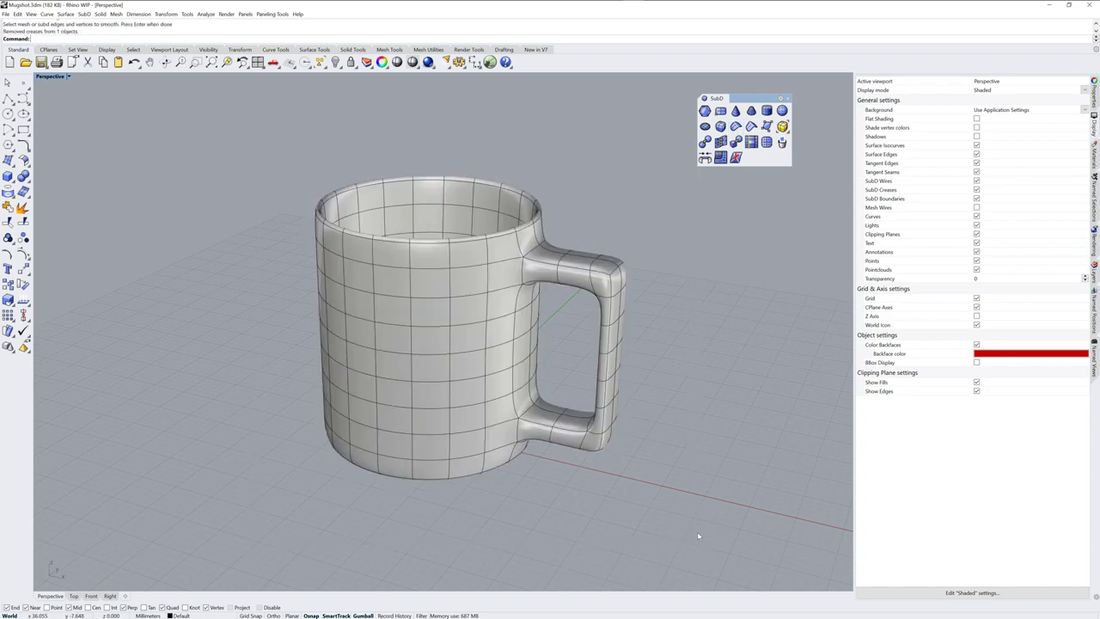
{"action": "right_click_drag", "start_coordinate": [647, 329], "coordinate": [679, 326]}
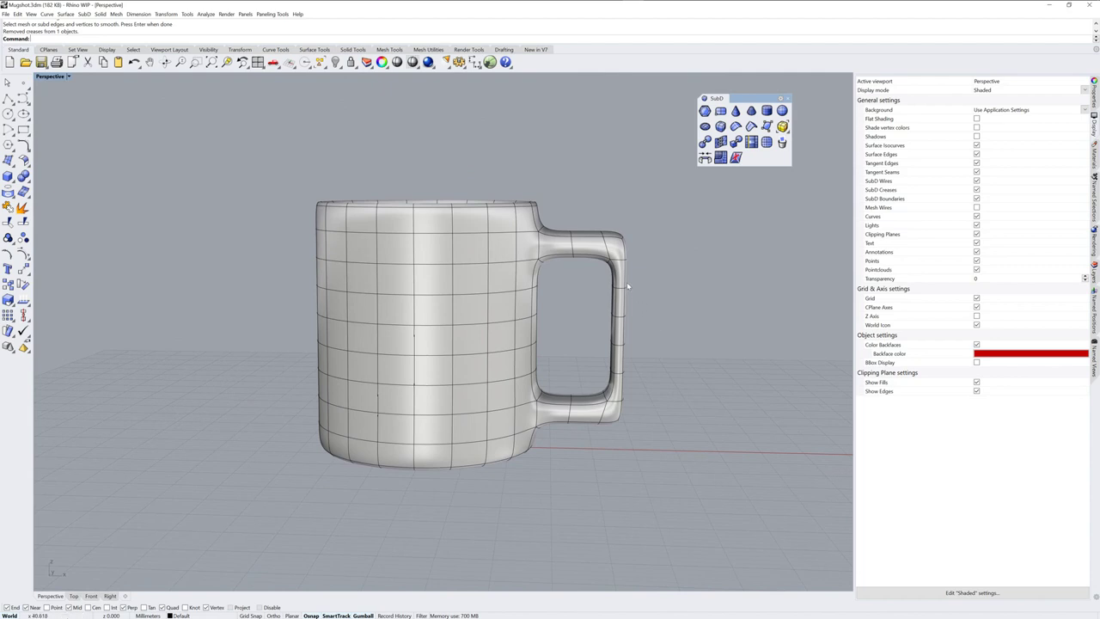
Select individual edges, a face and a vertex on the handle's grip in turn, clearing each selection.
{"action": "scroll", "coordinate": [642, 289], "scroll_direction": "up", "scroll_amount": 6}
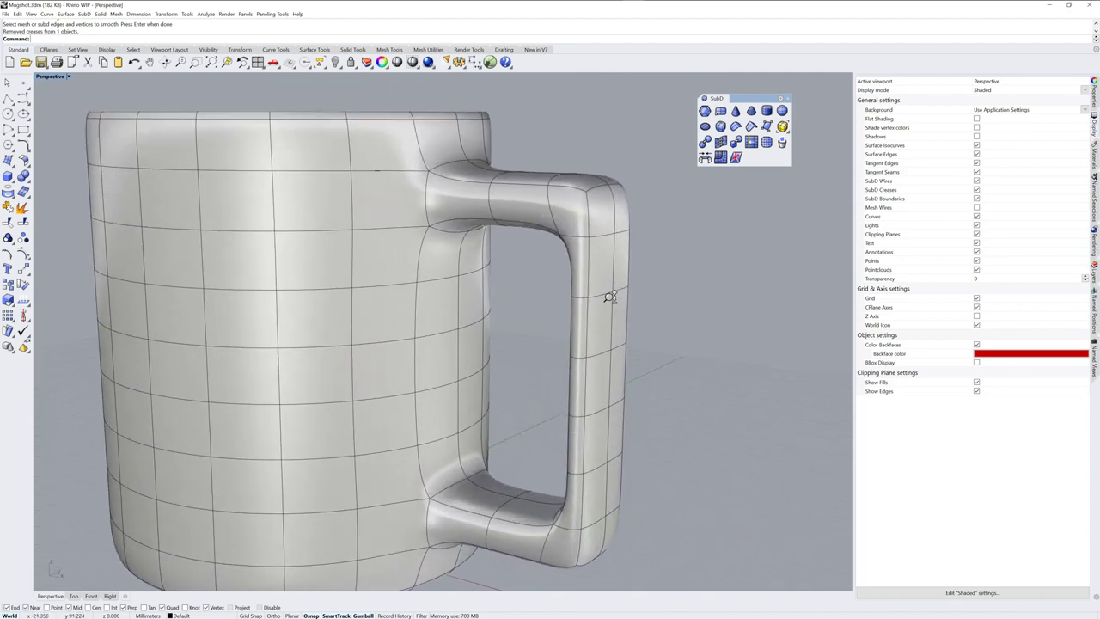
{"action": "left_click", "coordinate": [606, 292], "text": "ctrl+shift"}
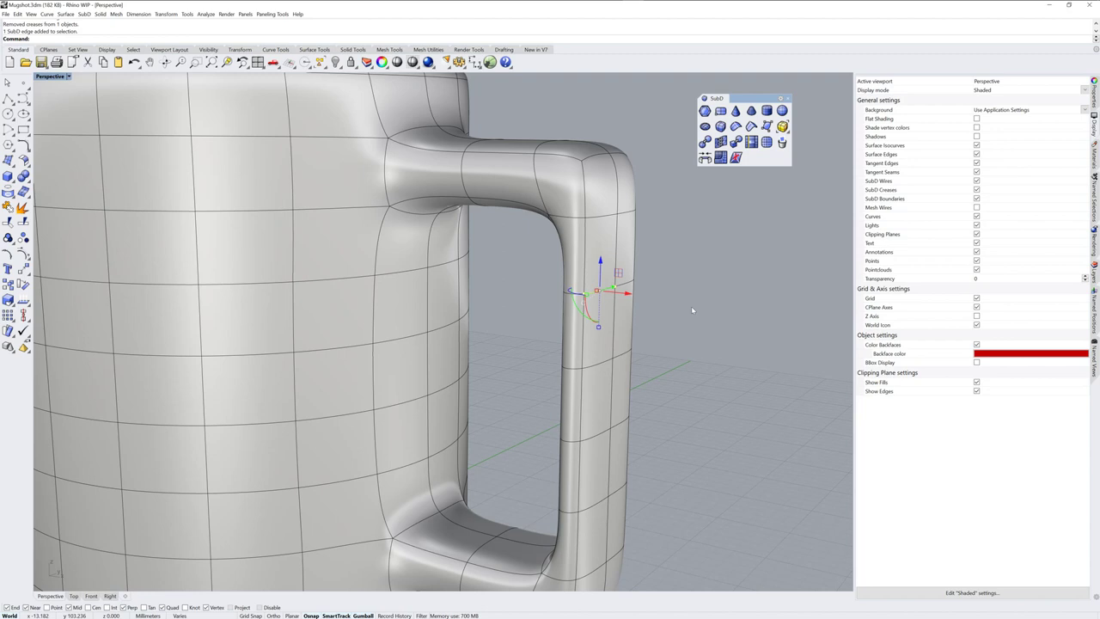
{"action": "left_click", "coordinate": [692, 308]}
{"action": "left_click", "coordinate": [603, 269], "text": "ctrl+shift"}
{"action": "left_click", "coordinate": [638, 277]}
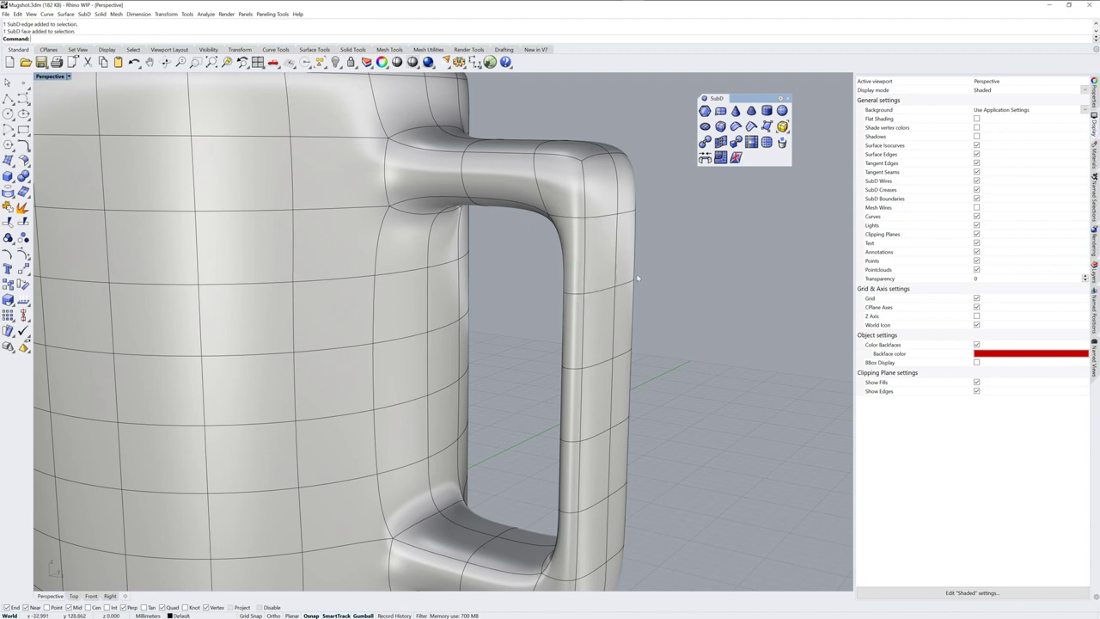
{"action": "left_click", "coordinate": [616, 286], "text": "ctrl+shift"}
{"action": "left_click", "coordinate": [721, 295]}
{"action": "left_click", "coordinate": [607, 295], "text": "ctrl+shift"}
{"action": "left_click", "coordinate": [705, 297]}
{"action": "right_click_drag", "start_coordinate": [705, 298], "coordinate": [652, 299]}
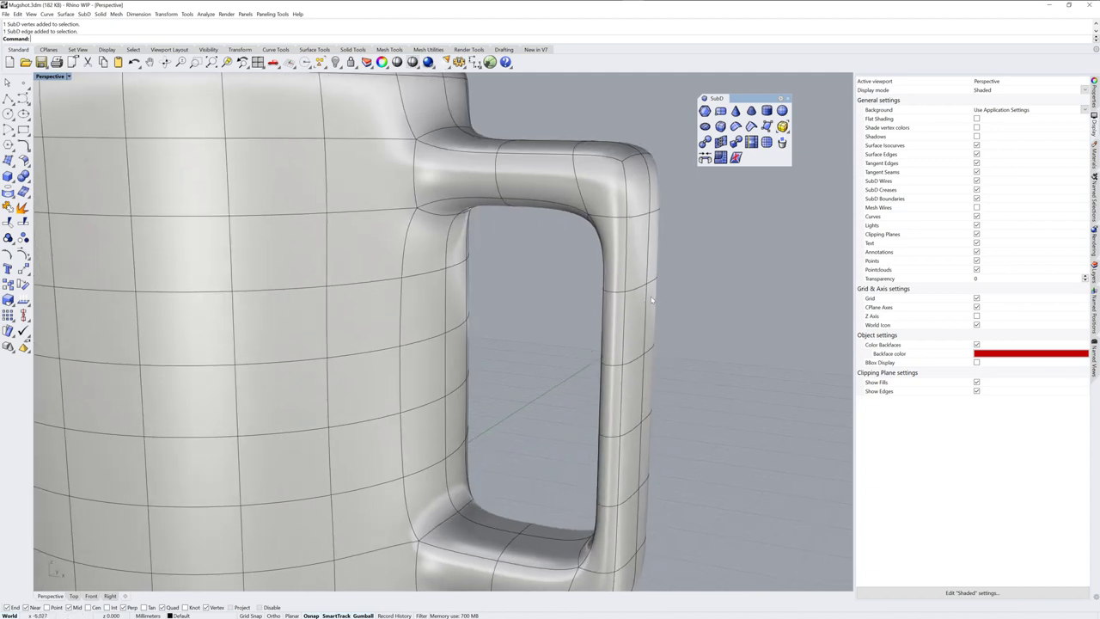
Delete the edge loops above and below the middle loop on the handle's vertical grip.
{"action": "double_click", "coordinate": [634, 294], "text": "ctrl+shift"}
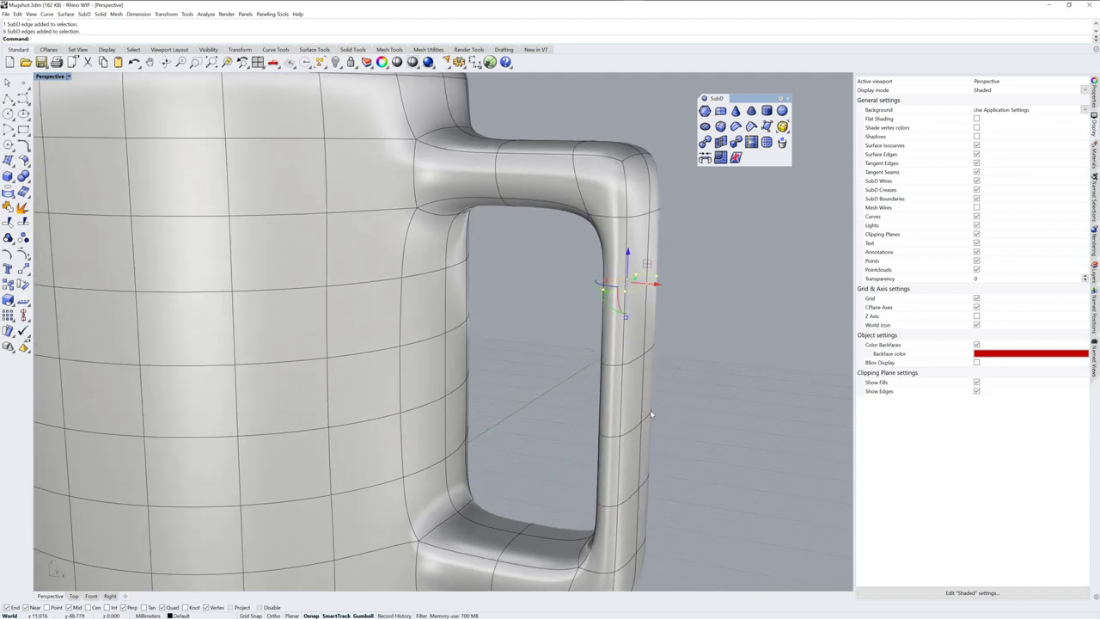
{"action": "double_click", "coordinate": [630, 437], "text": "ctrl+shift"}
{"action": "right_click_drag", "start_coordinate": [702, 427], "coordinate": [614, 287]}
{"action": "key", "text": "Delete"}
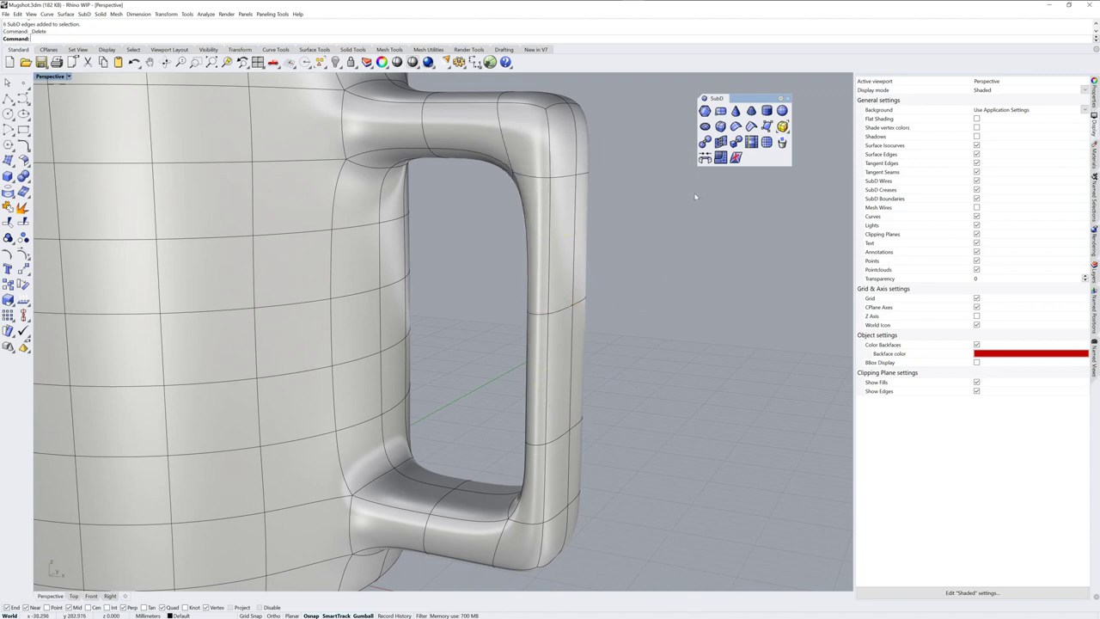
{"action": "left_click", "coordinate": [555, 439]}
{"action": "key", "text": "Delete"}
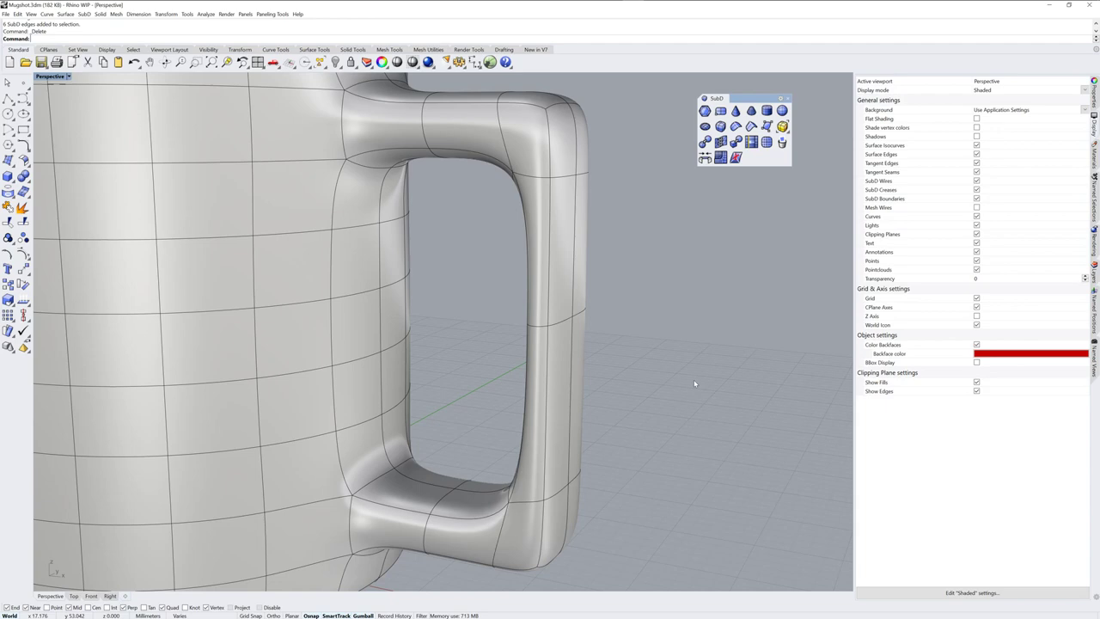
Move the middle edge loop of the handle's grip outward, away from the mug body.
{"action": "double_click", "coordinate": [561, 326], "text": "ctrl+shift"}
{"action": "right_click_drag", "start_coordinate": [581, 319], "coordinate": [566, 376]}
{"action": "scroll", "coordinate": [621, 327], "scroll_direction": "down", "scroll_amount": 5}
{"action": "left_click_drag", "start_coordinate": [542, 324], "coordinate": [564, 328]}
{"action": "left_click", "coordinate": [616, 296]}
Move the handle's upper and lower outer corner sections inward to give the handle a rounder profile.
{"action": "left_click_drag", "start_coordinate": [474, 184], "coordinate": [531, 242]}
{"action": "left_click", "coordinate": [578, 238]}
{"action": "right_click_drag", "start_coordinate": [590, 287], "coordinate": [581, 276]}
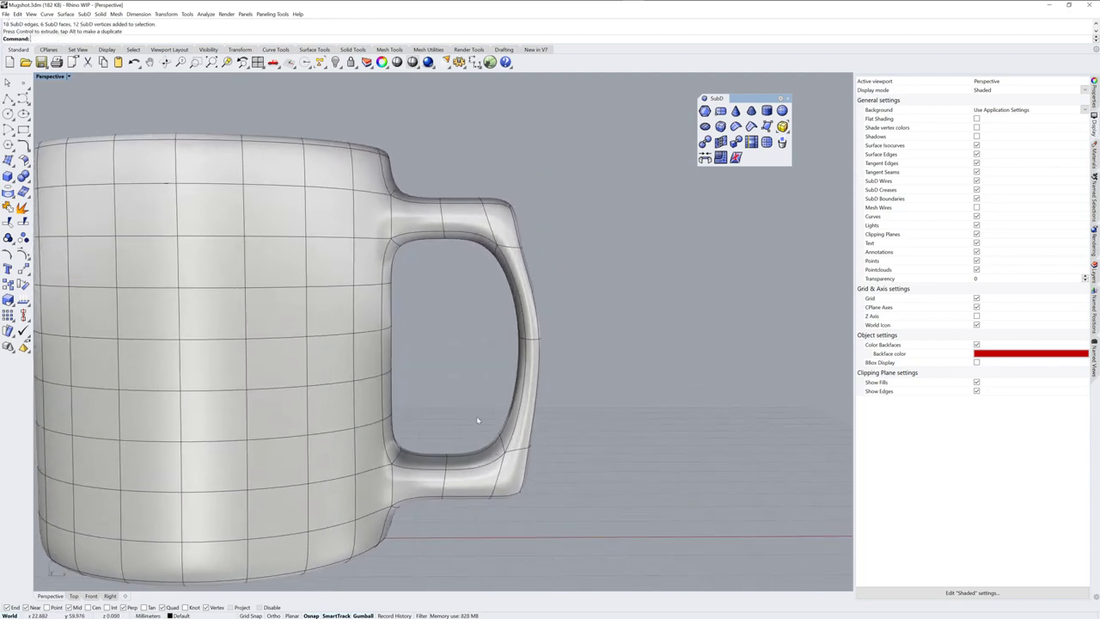
{"action": "left_click_drag", "start_coordinate": [478, 421], "coordinate": [559, 535]}
{"action": "left_click_drag", "start_coordinate": [521, 465], "coordinate": [517, 469]}
{"action": "left_click", "coordinate": [575, 441]}
Slide the edge loops just below the rim, inside and outside the mug, up toward the rim.
{"action": "scroll", "coordinate": [578, 418], "scroll_direction": "down", "scroll_amount": 4}
{"action": "right_click_drag", "start_coordinate": [545, 421], "coordinate": [559, 318]}
{"action": "scroll", "coordinate": [504, 301], "scroll_direction": "up", "scroll_amount": 4}
{"action": "right_click_drag", "start_coordinate": [505, 202], "coordinate": [511, 221]}
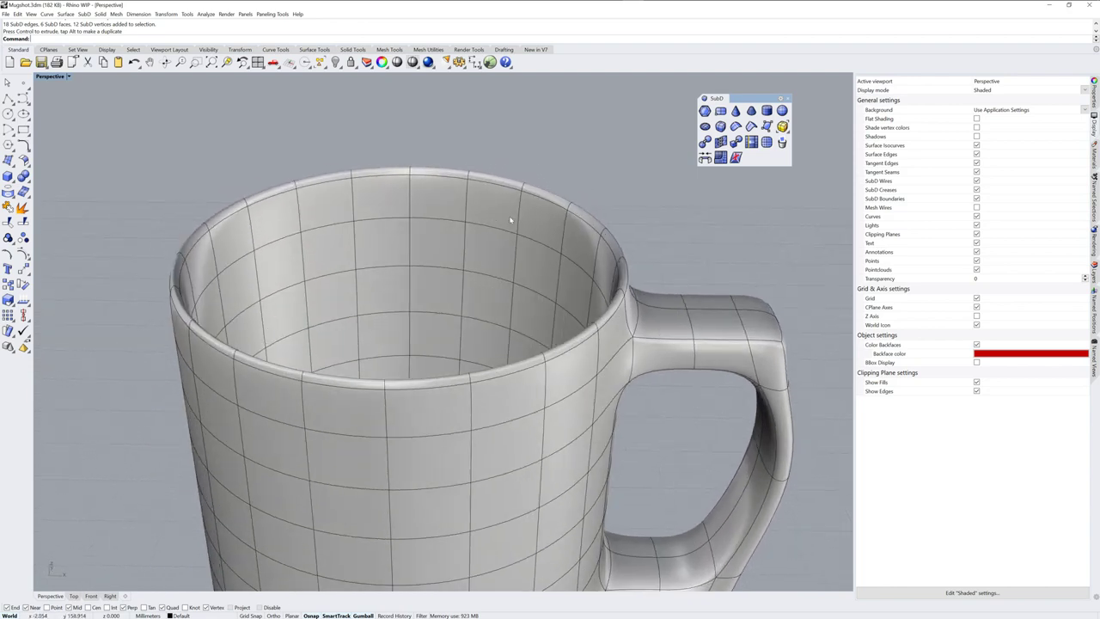
{"action": "double_click", "coordinate": [498, 232]}
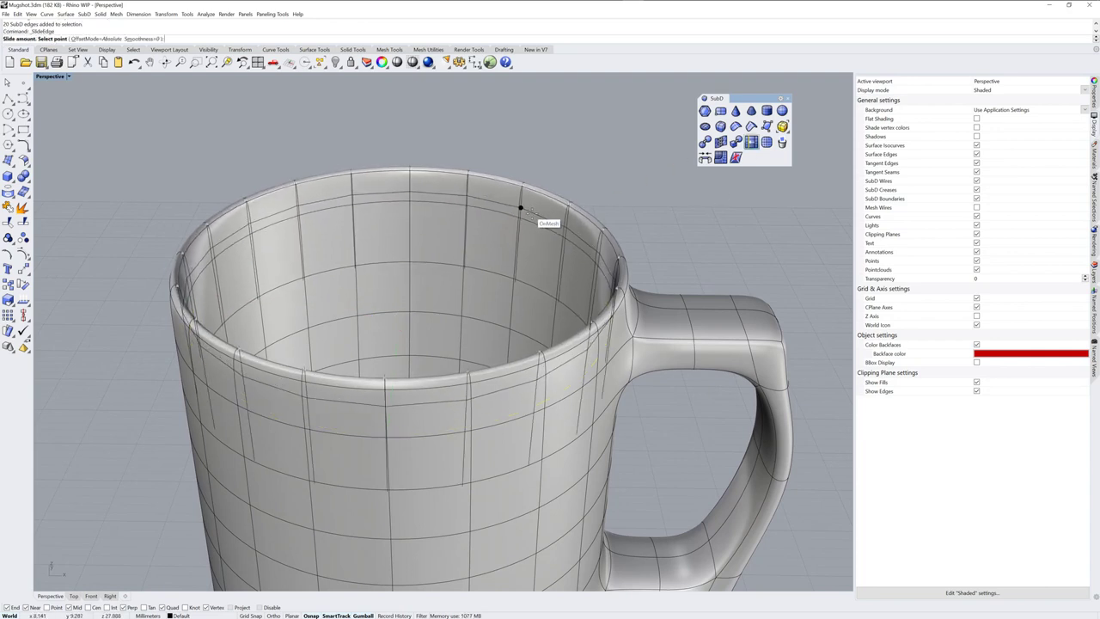
{"action": "left_click", "coordinate": [521, 196]}
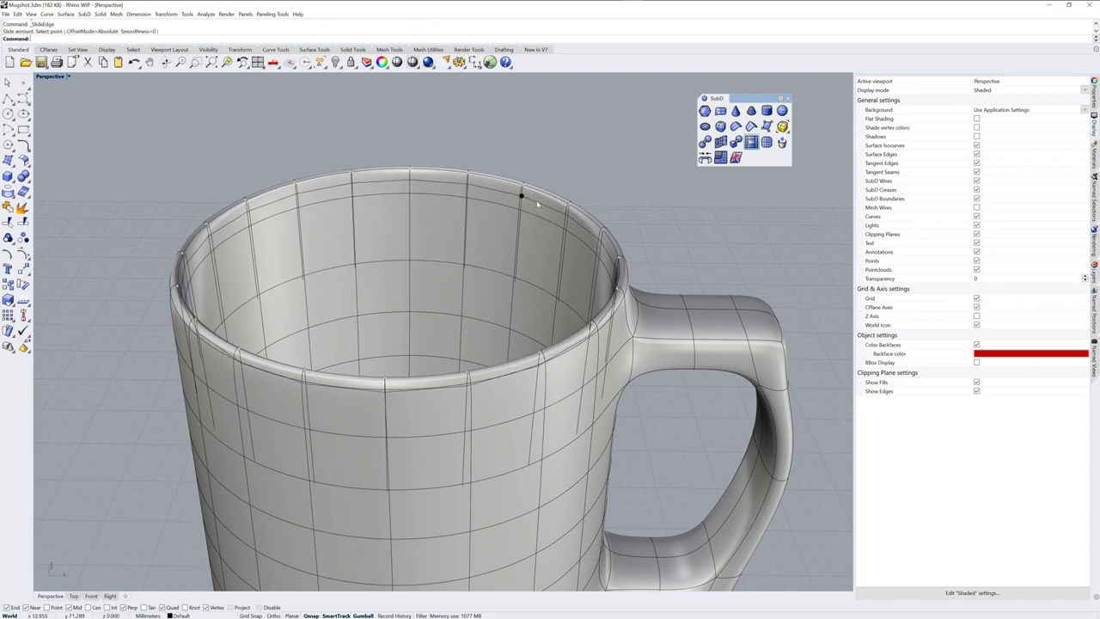
Scale the mug rim's edge loop slightly outward to flare the lip.
{"action": "right_click_drag", "start_coordinate": [547, 203], "coordinate": [530, 307]}
{"action": "double_click", "coordinate": [532, 266]}
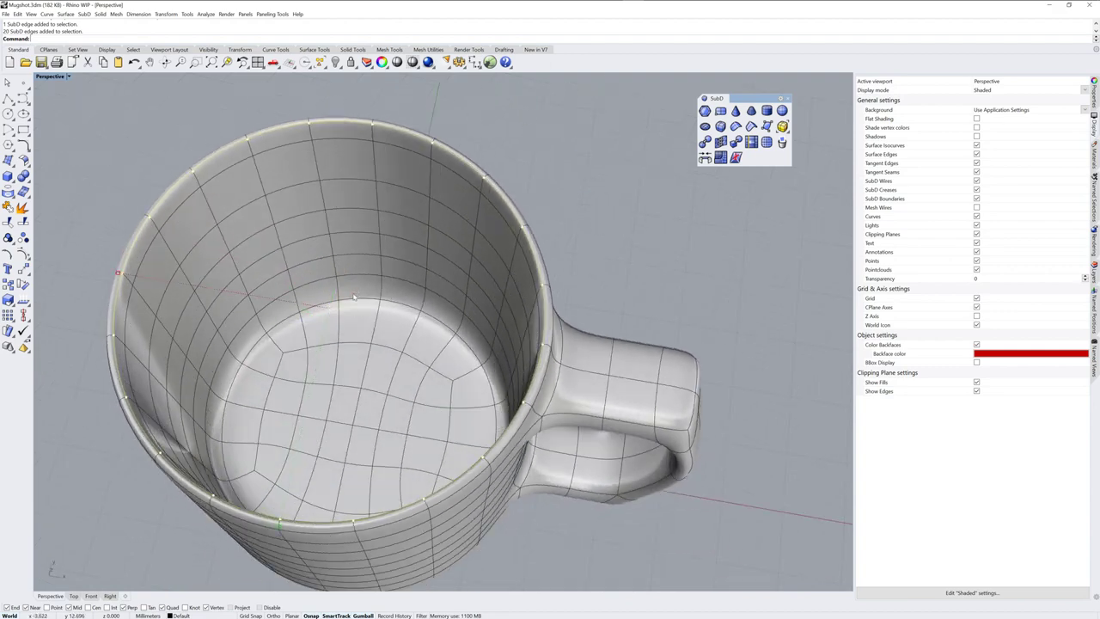
{"action": "left_click_drag", "start_coordinate": [354, 296], "coordinate": [353, 293]}
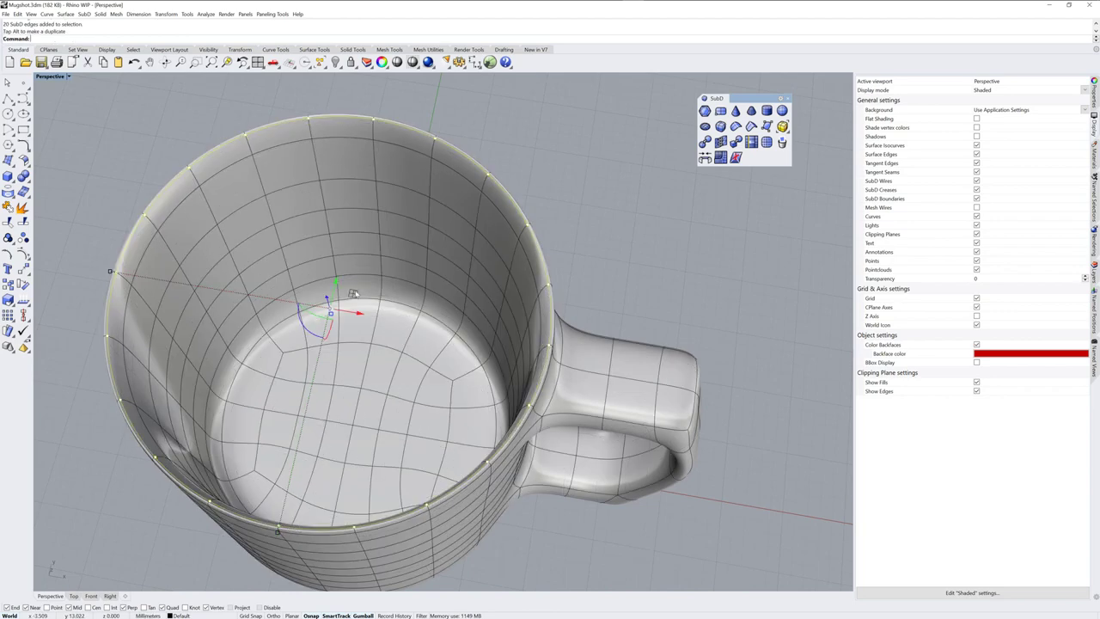
{"action": "right_click_drag", "start_coordinate": [540, 304], "coordinate": [551, 254]}
{"action": "left_click", "coordinate": [583, 233]}
{"action": "scroll", "coordinate": [590, 262], "scroll_direction": "down", "scroll_amount": 5}
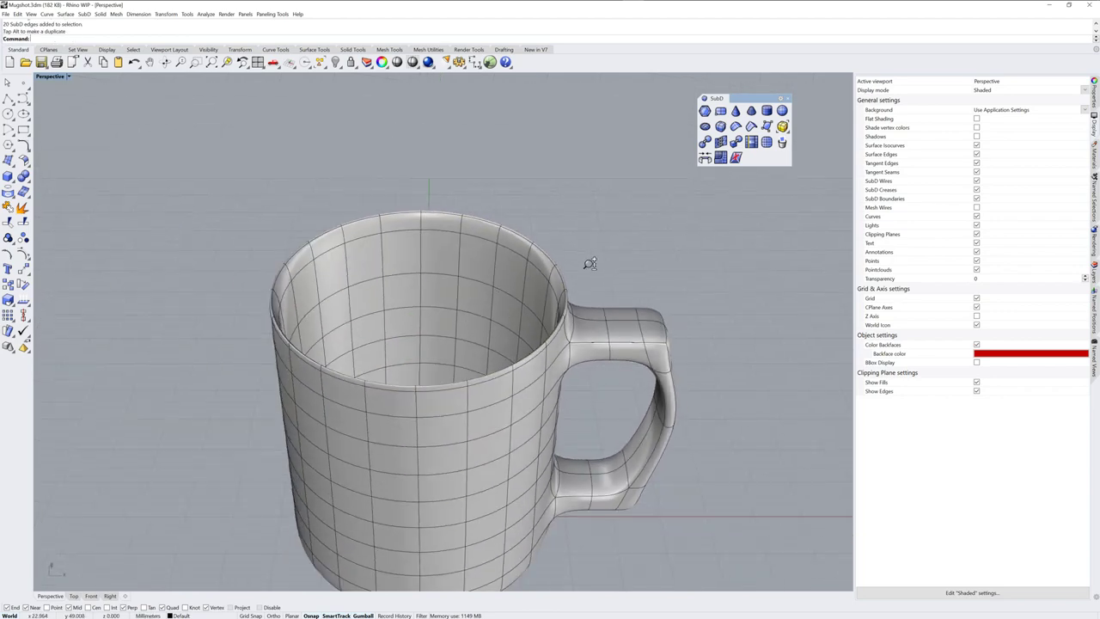
Delete the two horizontal edge loops directly above and below the middle loop on the mug body.
{"action": "right_click_drag", "start_coordinate": [607, 299], "coordinate": [600, 233], "text": "shift"}
{"action": "right_click_drag", "start_coordinate": [558, 327], "coordinate": [539, 300]}
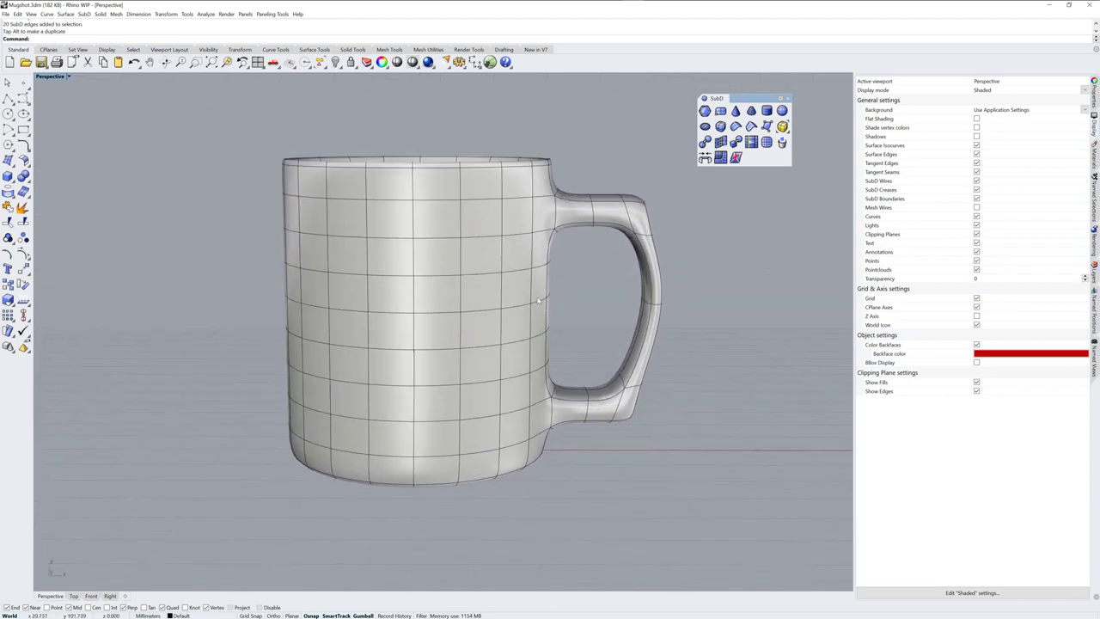
{"action": "double_click", "coordinate": [513, 273]}
{"action": "double_click", "coordinate": [516, 344], "text": "shift"}
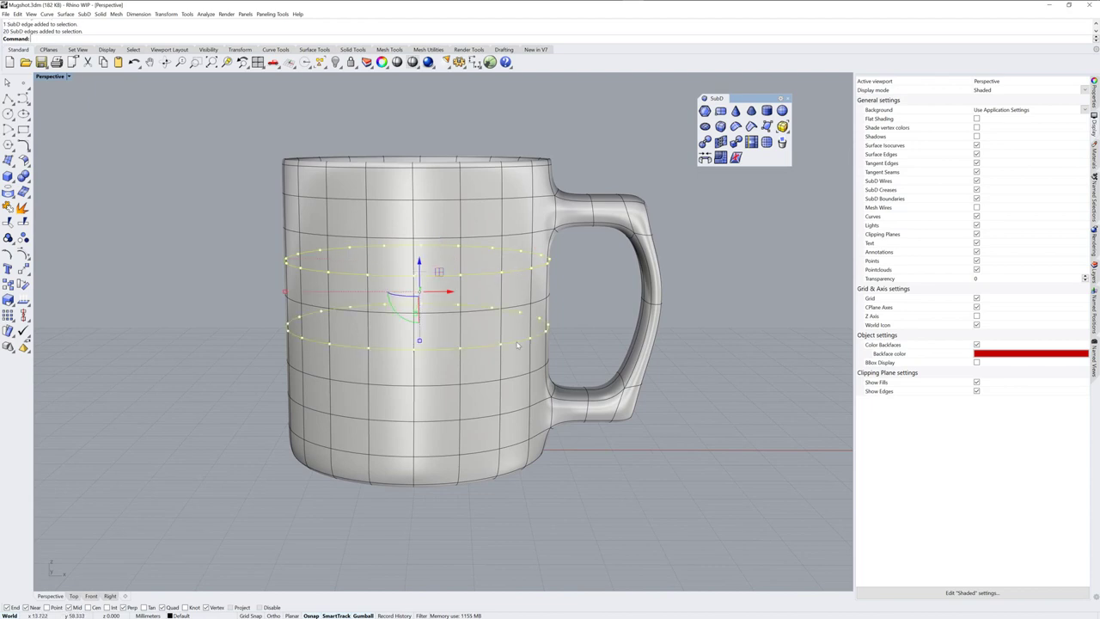
{"action": "key", "text": "Delete"}
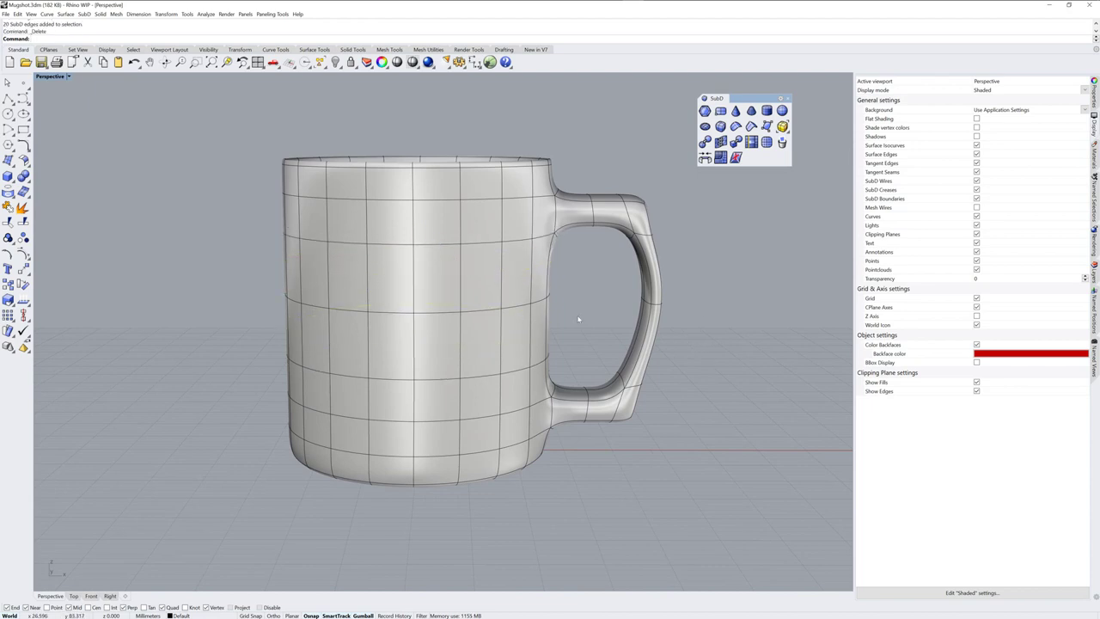
Insert a full edge loop around the mug body between its middle loop and the next loop above.
{"action": "right_click_drag", "start_coordinate": [579, 320], "coordinate": [548, 321]}
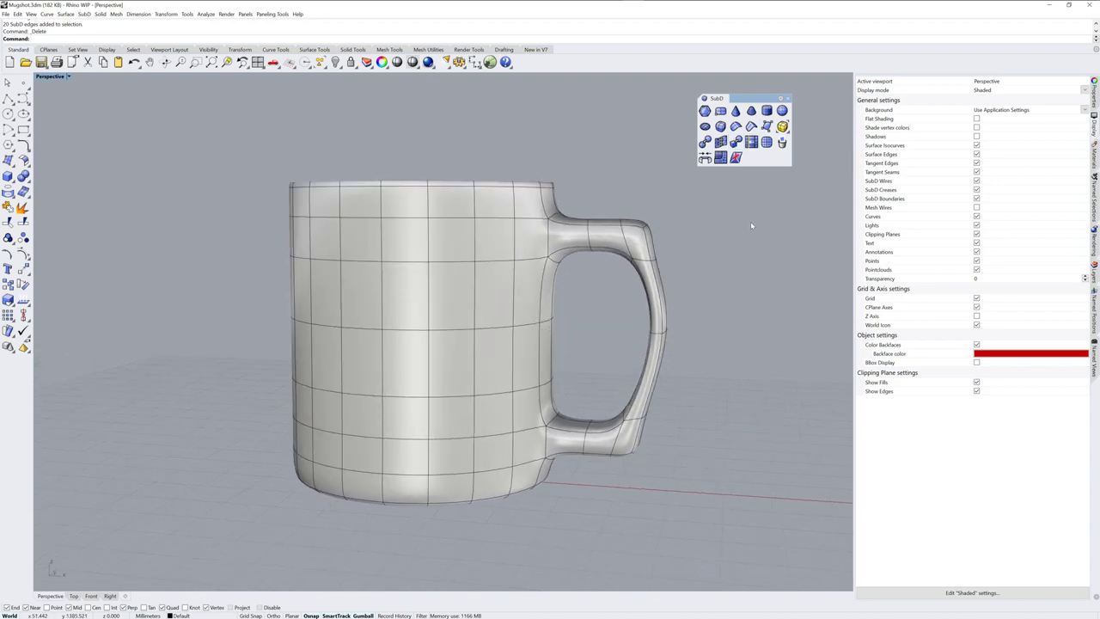
{"action": "type", "text": "Insert"}
{"action": "key", "text": "Return"}
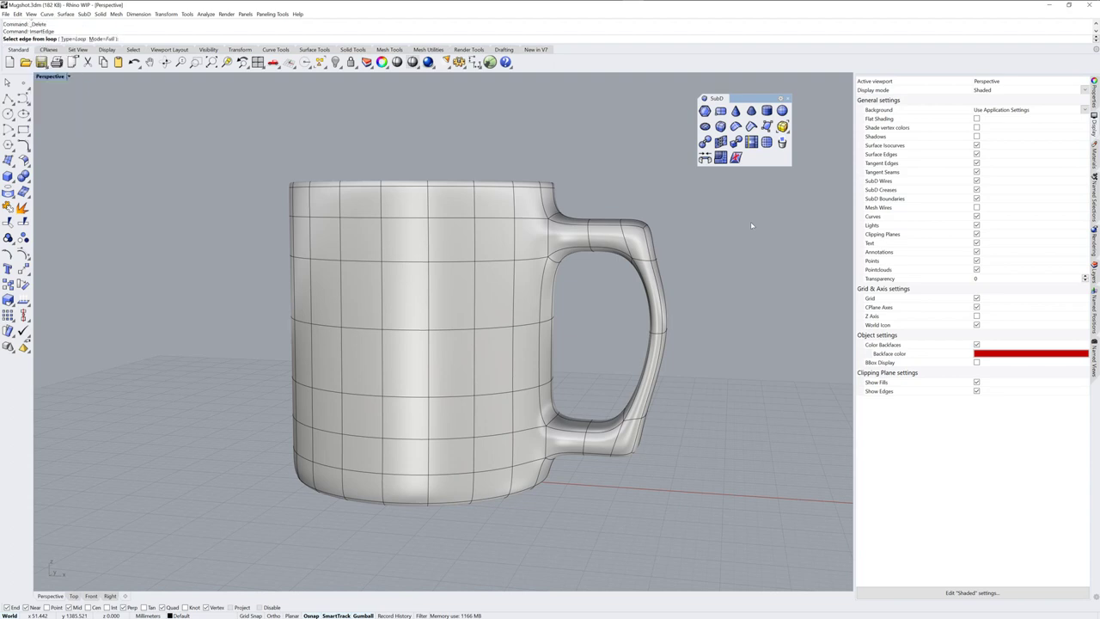
{"action": "left_click", "coordinate": [495, 328]}
{"action": "key", "text": "Return"}
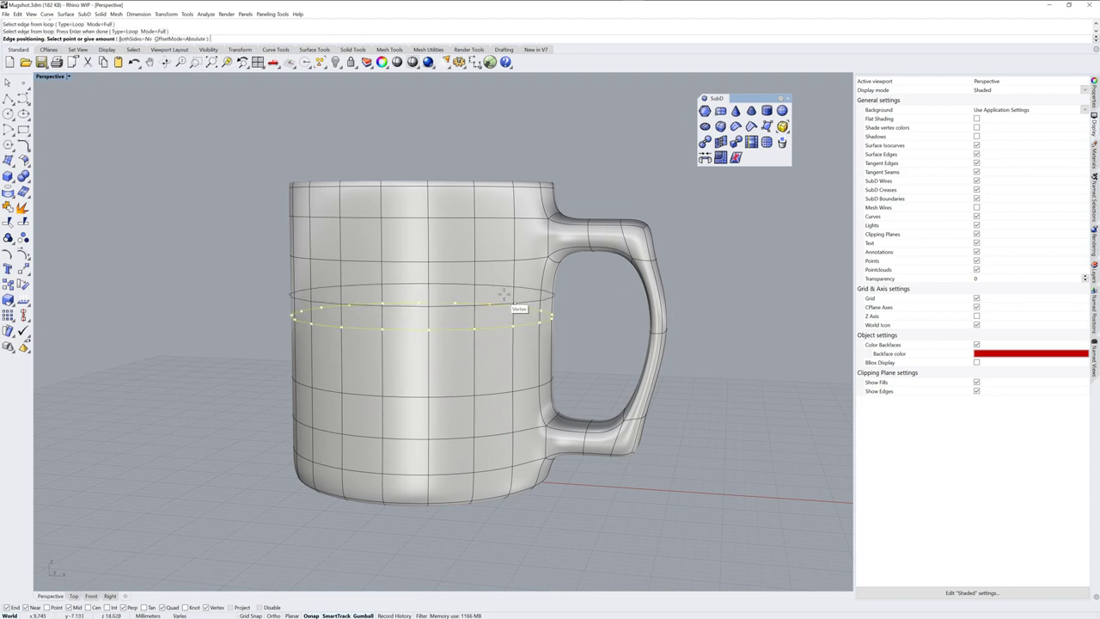
{"action": "left_click", "coordinate": [505, 284]}
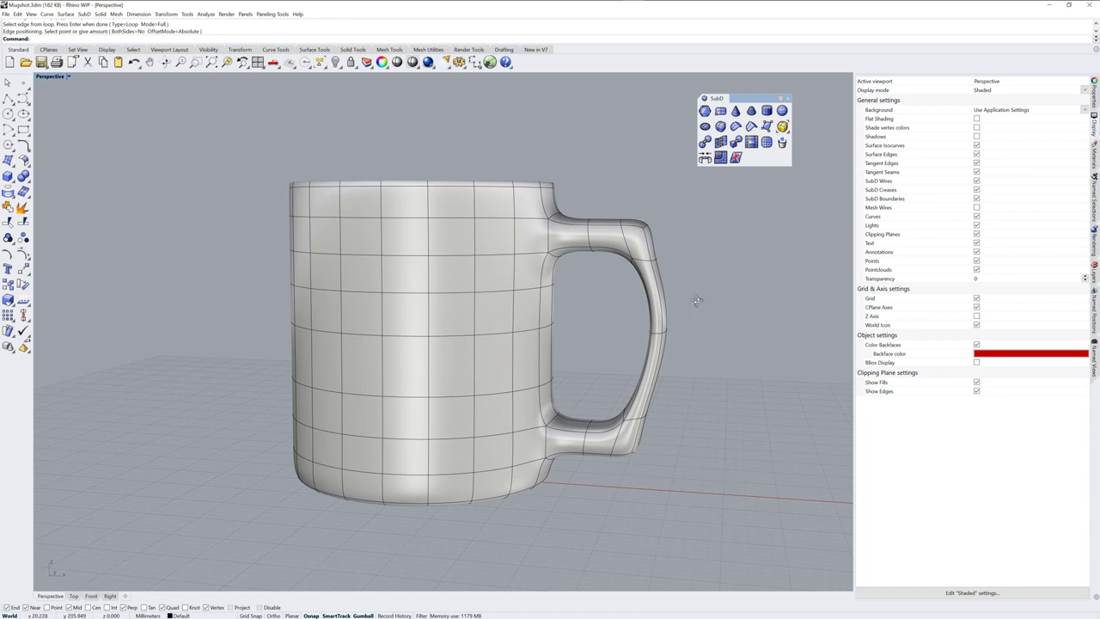
Select the handle's outer section, excluding the parts joining the body, and save it as the named selection "handle".
{"action": "right_click_drag", "start_coordinate": [695, 301], "coordinate": [545, 225]}
{"action": "left_click_drag", "start_coordinate": [505, 180], "coordinate": [624, 498]}
{"action": "right_click_drag", "start_coordinate": [624, 498], "coordinate": [614, 325]}
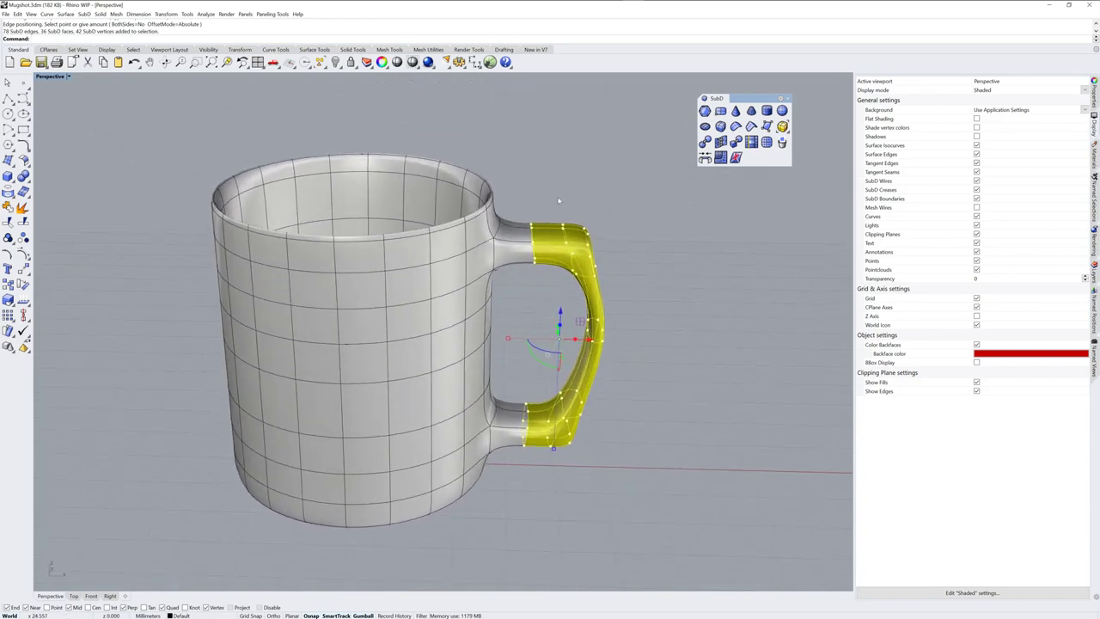
{"action": "right_click_drag", "start_coordinate": [649, 378], "coordinate": [644, 365]}
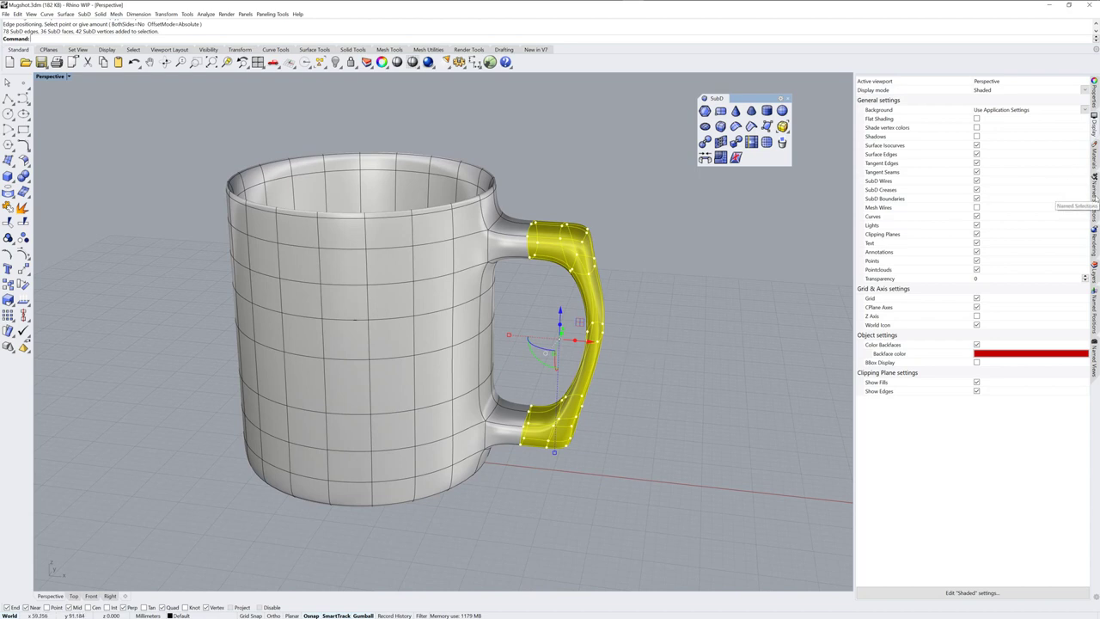
{"action": "left_click", "coordinate": [1095, 198]}
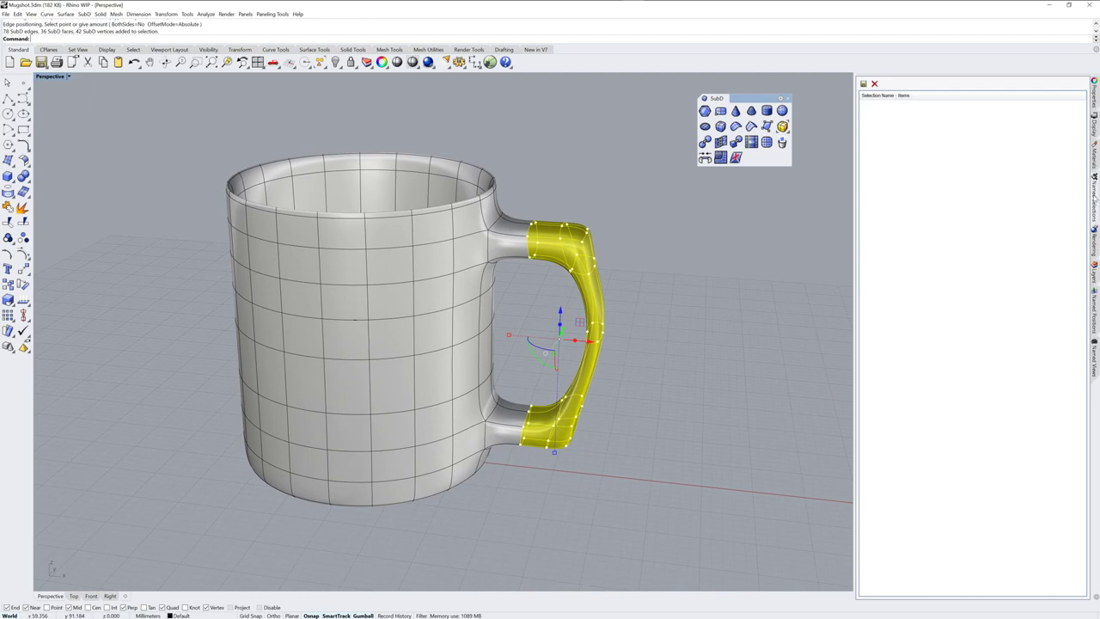
{"action": "right_click", "coordinate": [1096, 166]}
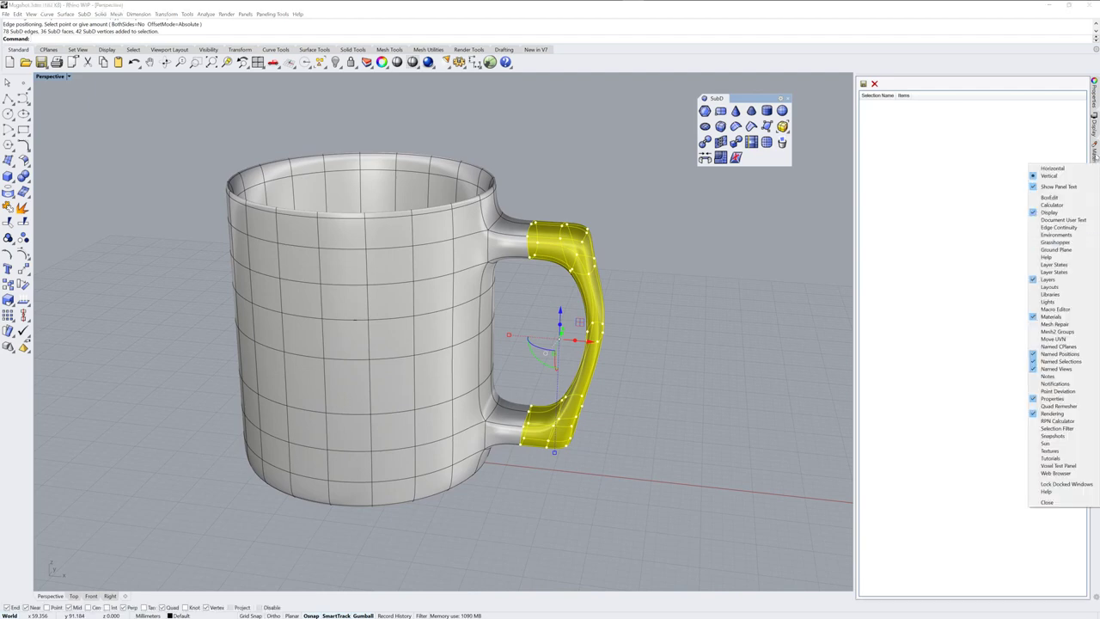
{"action": "left_click", "coordinate": [1074, 154]}
{"action": "left_click", "coordinate": [864, 84]}
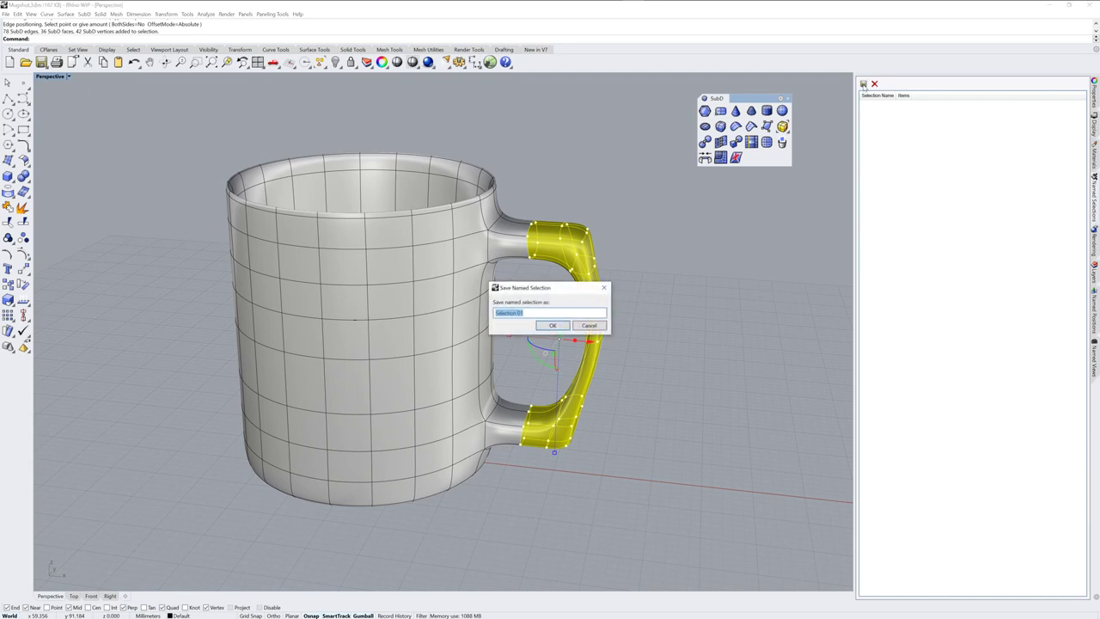
{"action": "type", "text": "handle"}
{"action": "left_click", "coordinate": [556, 325]}
{"action": "left_click", "coordinate": [743, 285]}
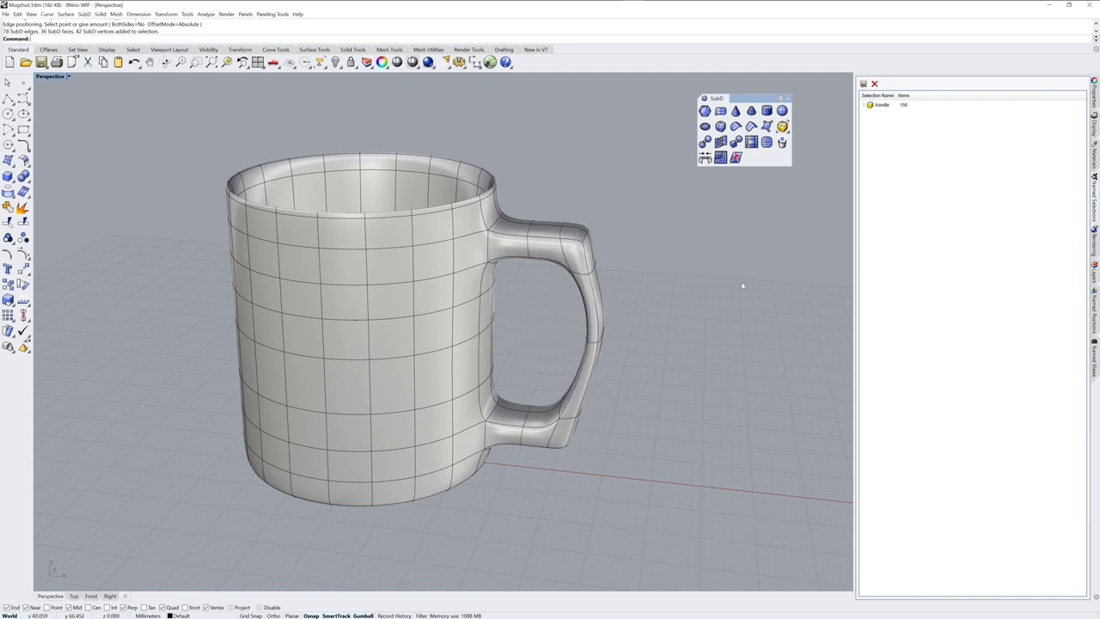
Recall the "handle" named selection, inspect the selected section from several angles and clear it.
{"action": "left_click", "coordinate": [879, 105]}
{"action": "left_click", "coordinate": [803, 186]}
{"action": "left_click", "coordinate": [880, 107]}
{"action": "right_click_drag", "start_coordinate": [666, 315], "coordinate": [675, 288]}
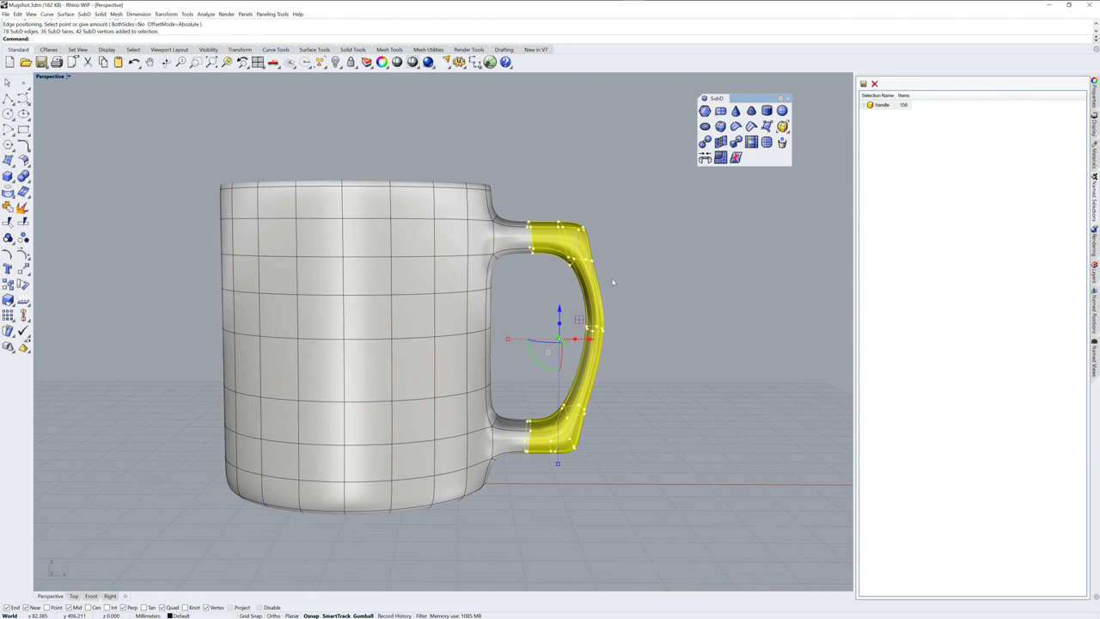
{"action": "right_click_drag", "start_coordinate": [631, 301], "coordinate": [770, 206]}
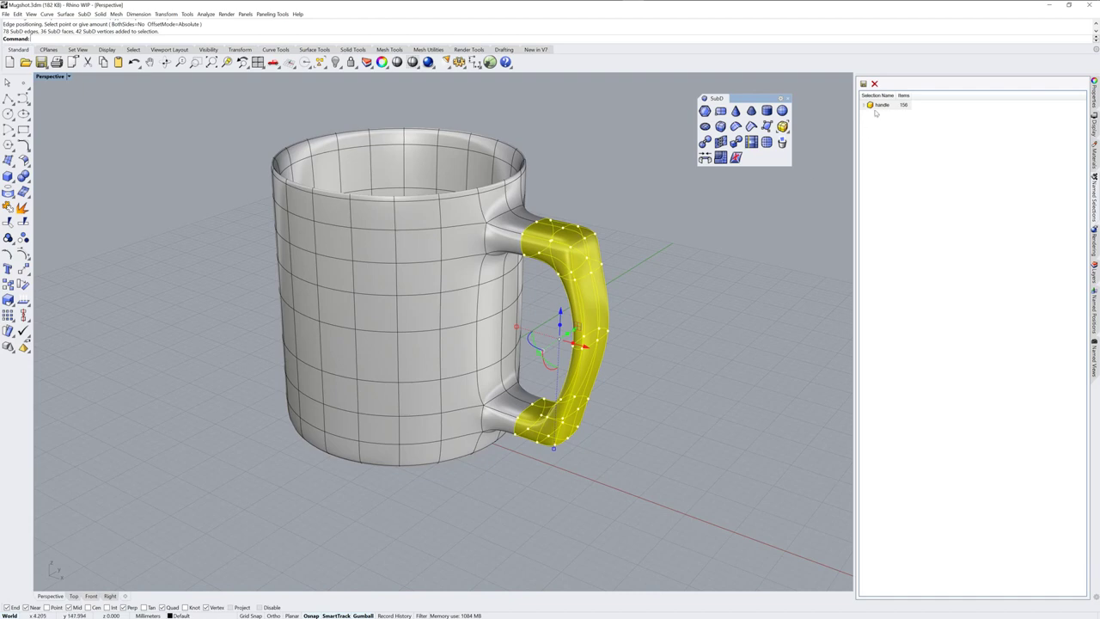
{"action": "left_click", "coordinate": [680, 312]}
{"action": "right_click_drag", "start_coordinate": [680, 312], "coordinate": [640, 337]}
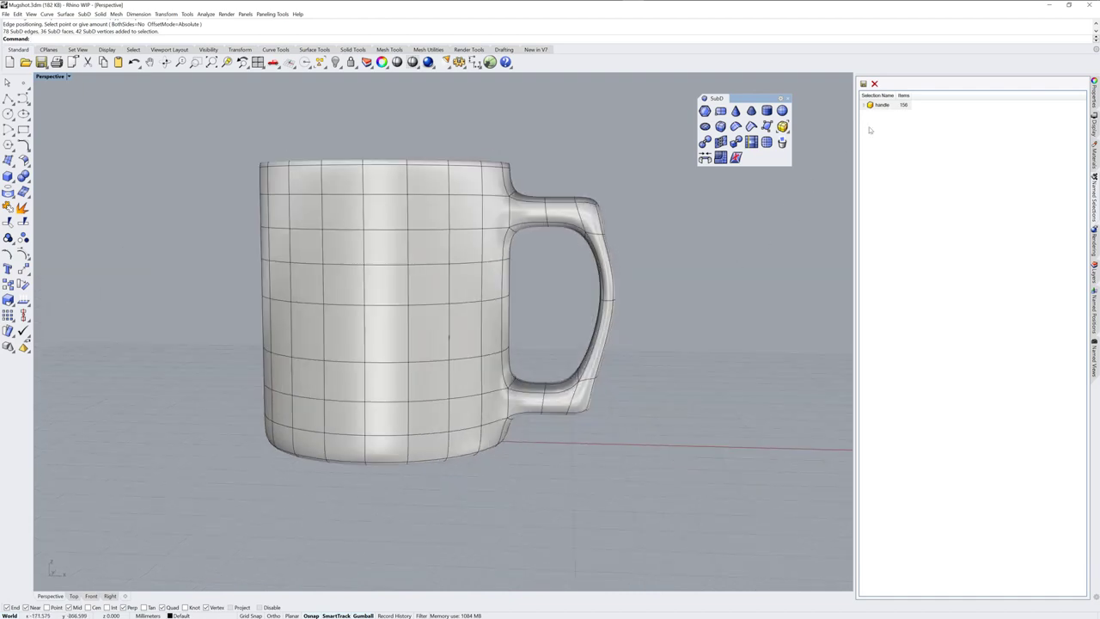
Recall the "handle" named selection and rotate it so the handle's top tilts away from the mug and its bottom toward it.
{"action": "left_click", "coordinate": [875, 106]}
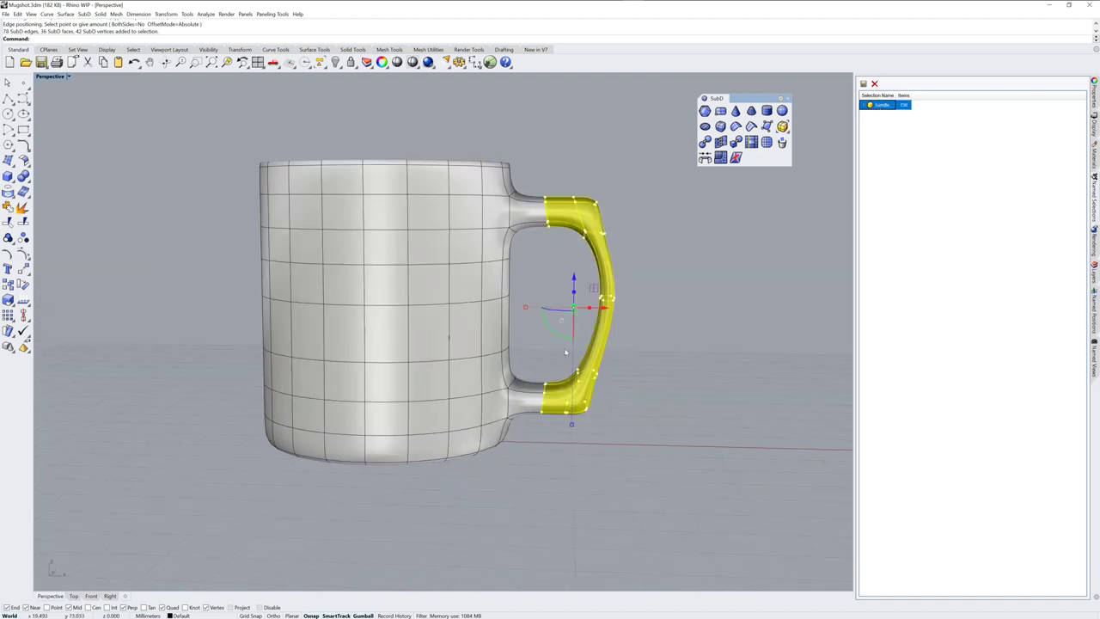
{"action": "left_click_drag", "start_coordinate": [554, 334], "coordinate": [547, 327]}
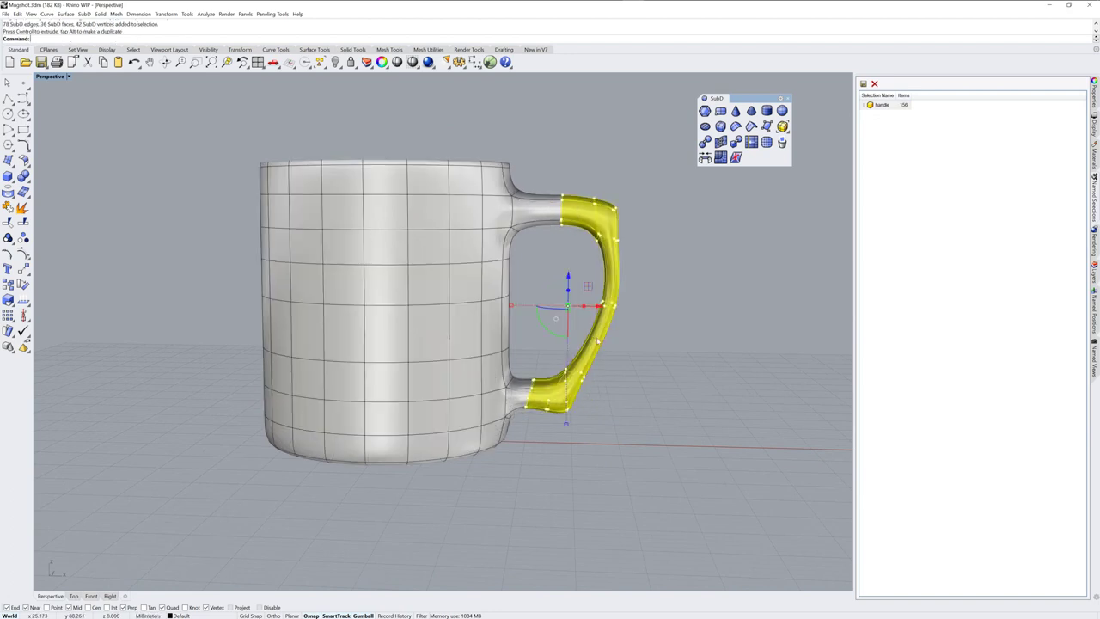
{"action": "right_click_drag", "start_coordinate": [662, 326], "coordinate": [665, 319]}
{"action": "left_click", "coordinate": [665, 319]}
Select the handle's upper outer corner section and reposition it to refine the corner's shape.
{"action": "left_click_drag", "start_coordinate": [534, 170], "coordinate": [645, 247], "text": "ctrl+shift"}
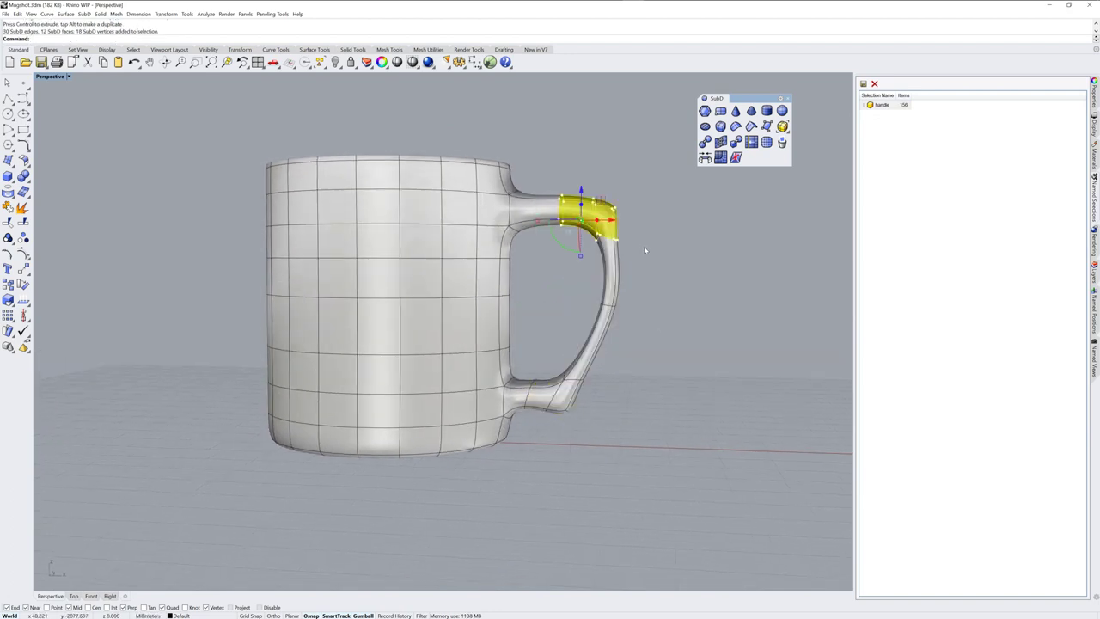
{"action": "right_click_drag", "start_coordinate": [645, 251], "coordinate": [660, 327]}
{"action": "left_click_drag", "start_coordinate": [607, 264], "coordinate": [591, 252]}
{"action": "left_click", "coordinate": [668, 254]}
Select the faces along the middle of the handle's grip and scale them narrower across the handle's width.
{"action": "right_click_drag", "start_coordinate": [670, 298], "coordinate": [662, 334]}
{"action": "left_click_drag", "start_coordinate": [573, 336], "coordinate": [571, 334], "text": "ctrl+shift"}
{"action": "right_click_drag", "start_coordinate": [636, 344], "coordinate": [585, 379]}
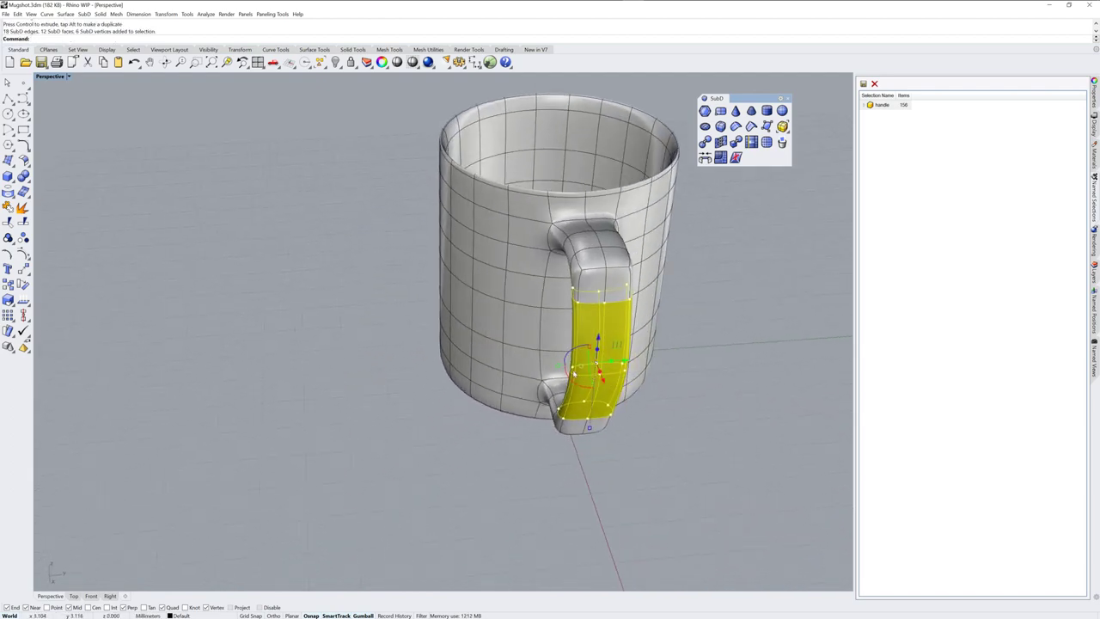
{"action": "left_click_drag", "start_coordinate": [558, 365], "coordinate": [569, 365]}
{"action": "mouse_move", "coordinate": [593, 296]}
{"action": "right_mouse_down"}
{"action": "mouse_move", "coordinate": [619, 376]}
{"action": "mouse_move", "coordinate": [584, 363]}
{"action": "mouse_move", "coordinate": [602, 369]}
{"action": "mouse_move", "coordinate": [587, 391]}
{"action": "right_mouse_up"}
{"action": "left_click", "coordinate": [658, 365]}
Extrude the two top faces at the handle's upper outer corner slightly upward to start a thumb rest.
{"action": "right_click_drag", "start_coordinate": [695, 345], "coordinate": [644, 370]}
{"action": "scroll", "coordinate": [585, 353], "scroll_direction": "up", "scroll_amount": 4}
{"action": "scroll", "coordinate": [585, 352], "scroll_direction": "up", "scroll_amount": 3}
{"action": "left_click", "coordinate": [435, 344], "text": "ctrl+shift"}
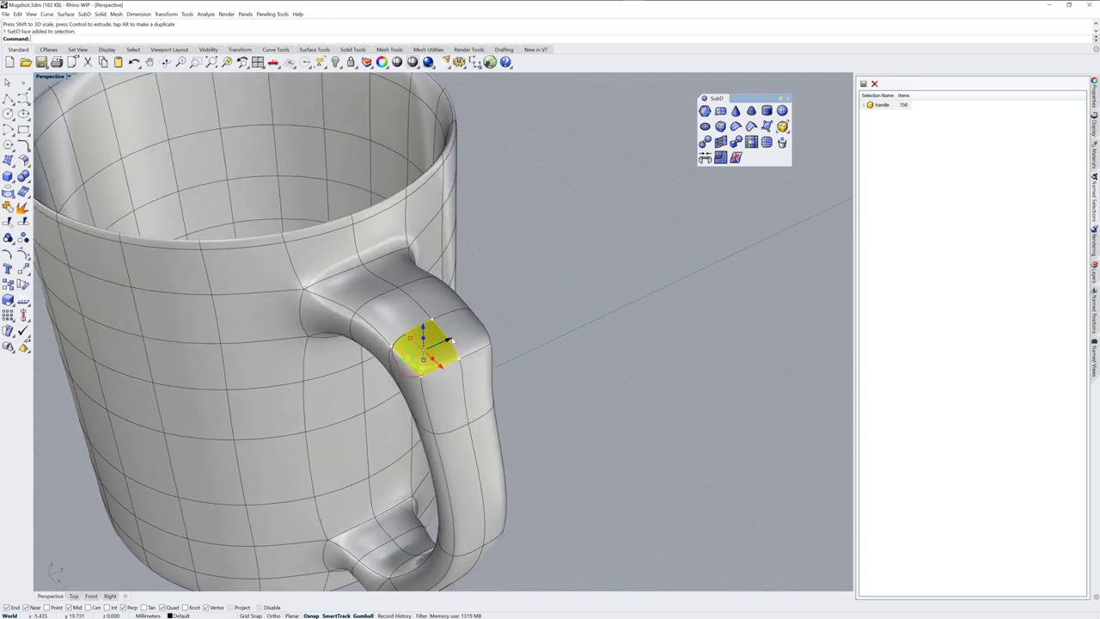
{"action": "left_click", "coordinate": [461, 333], "text": "ctrl+shift"}
{"action": "scroll", "coordinate": [525, 341], "scroll_direction": "up", "scroll_amount": 3}
{"action": "right_click_drag", "start_coordinate": [525, 342], "coordinate": [540, 322]}
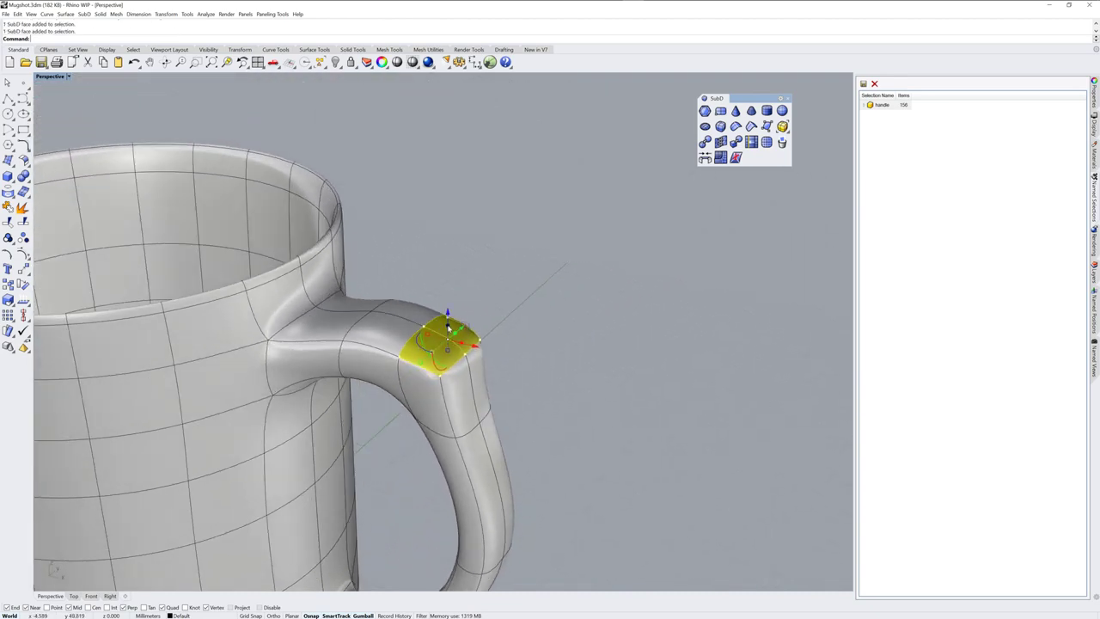
{"action": "left_click_drag", "start_coordinate": [447, 328], "coordinate": [450, 318]}
{"action": "right_click_drag", "start_coordinate": [502, 329], "coordinate": [537, 297]}
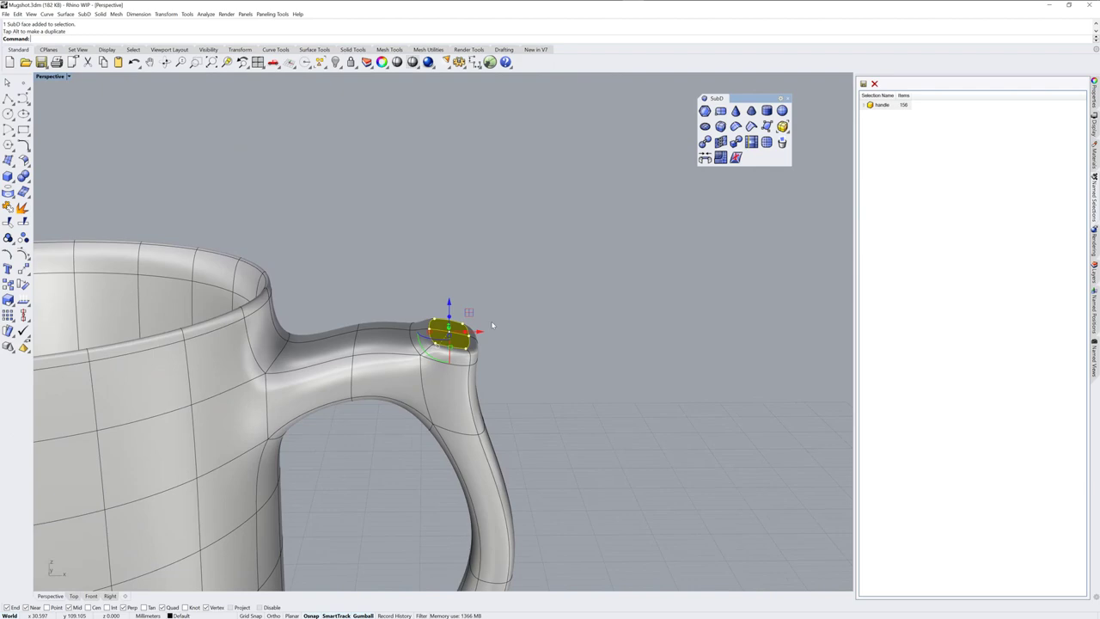
Shape the thumb rest by adjusting its extruded top faces outward and upward.
{"action": "left_click_drag", "start_coordinate": [485, 333], "coordinate": [507, 335]}
{"action": "left_click_drag", "start_coordinate": [467, 304], "coordinate": [468, 295]}
{"action": "right_click_drag", "start_coordinate": [514, 284], "coordinate": [464, 344]}
{"action": "left_click_drag", "start_coordinate": [493, 319], "coordinate": [473, 332]}
{"action": "right_click_drag", "start_coordinate": [510, 336], "coordinate": [543, 287]}
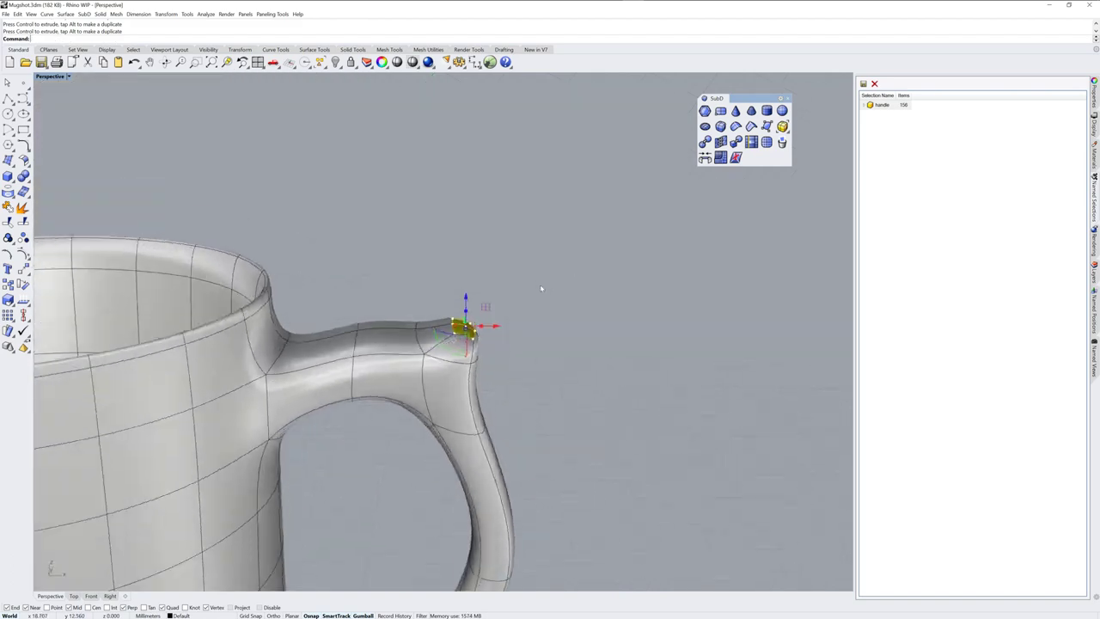
{"action": "left_click", "coordinate": [556, 310]}
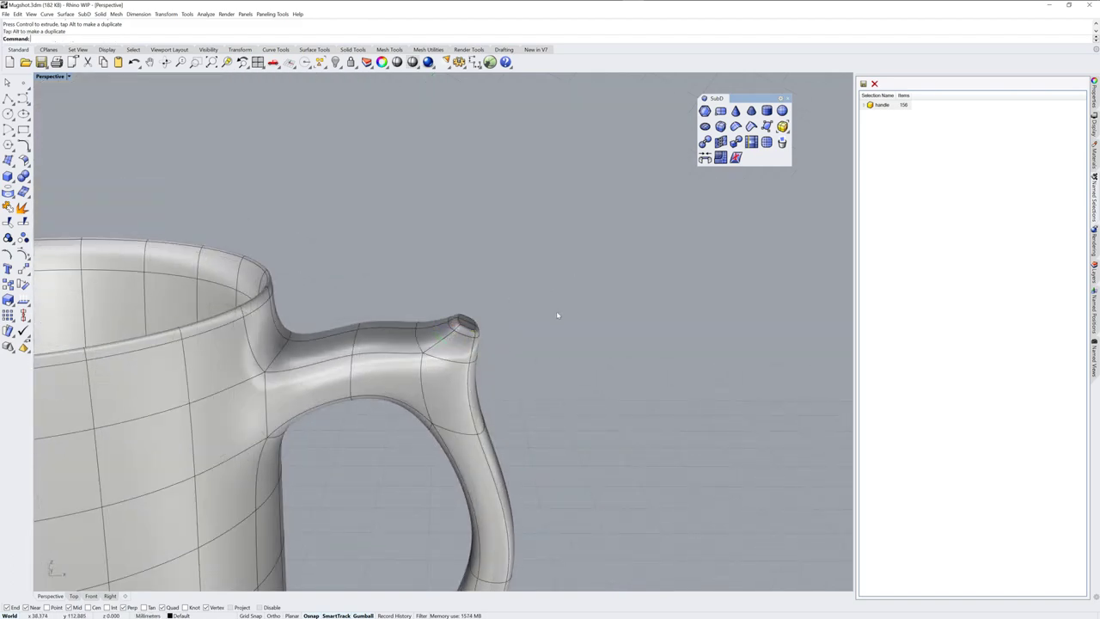
Crease the edge loop around the recess on the mug's underside and scale that loop outward.
{"action": "scroll", "coordinate": [556, 310], "scroll_direction": "down", "scroll_amount": 4}
{"action": "right_click_drag", "start_coordinate": [576, 360], "coordinate": [598, 323]}
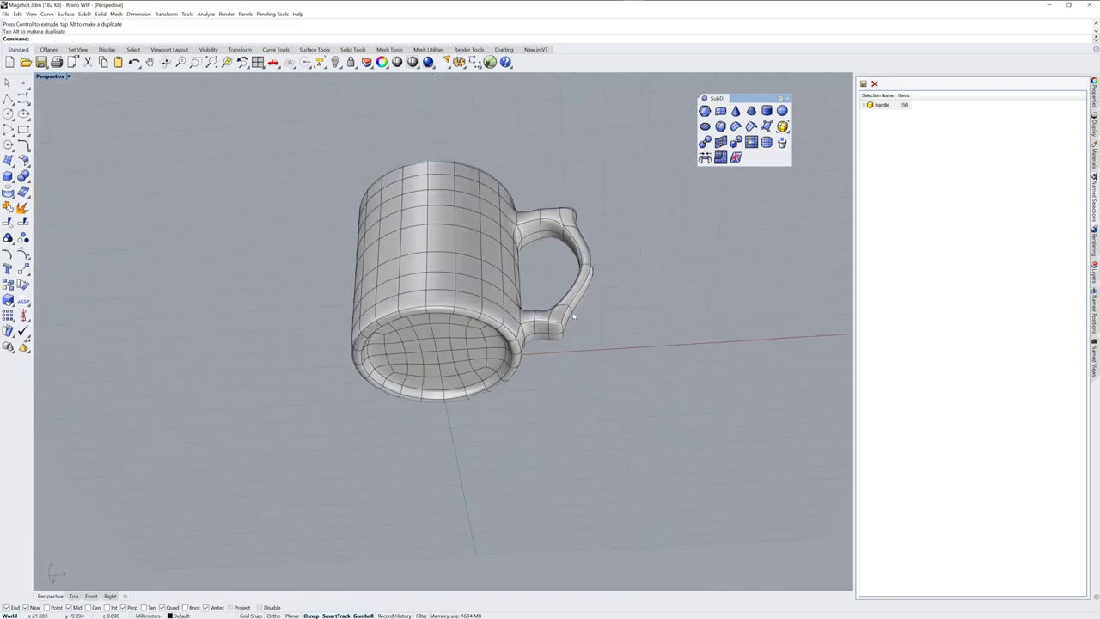
{"action": "scroll", "coordinate": [496, 309], "scroll_direction": "up", "scroll_amount": 5}
{"action": "right_click_drag", "start_coordinate": [496, 310], "coordinate": [510, 327]}
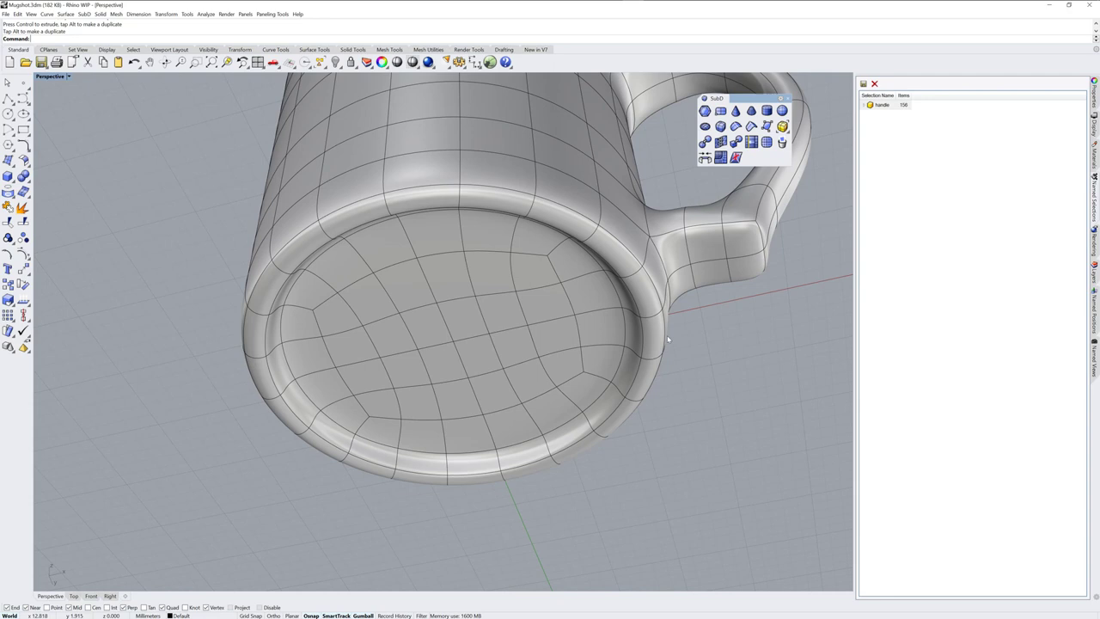
{"action": "double_click", "coordinate": [635, 301]}
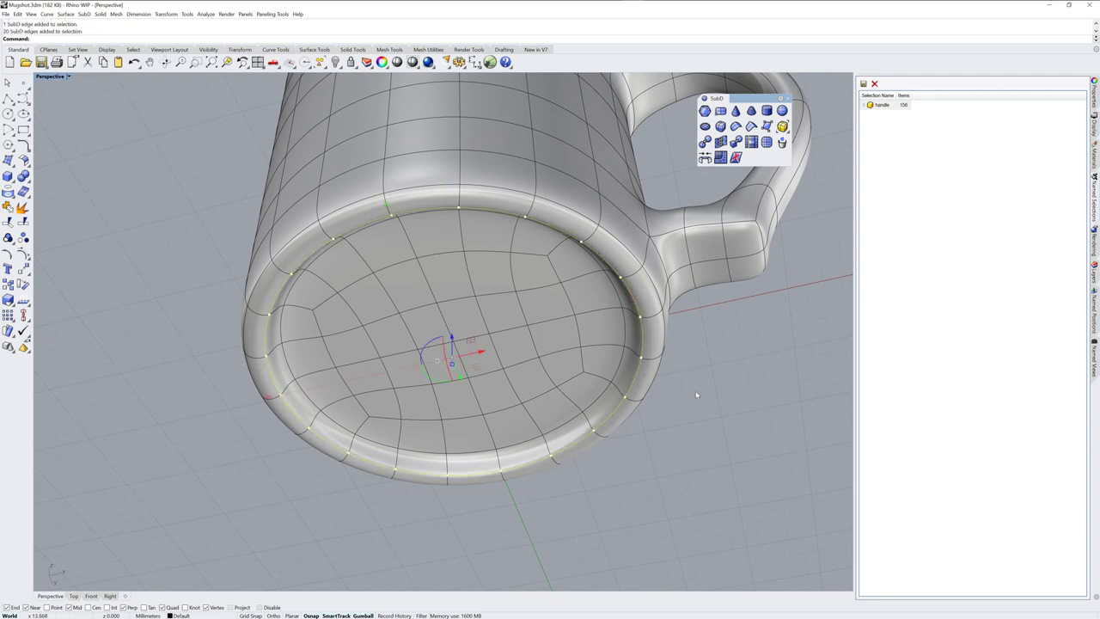
{"action": "left_click", "coordinate": [751, 127]}
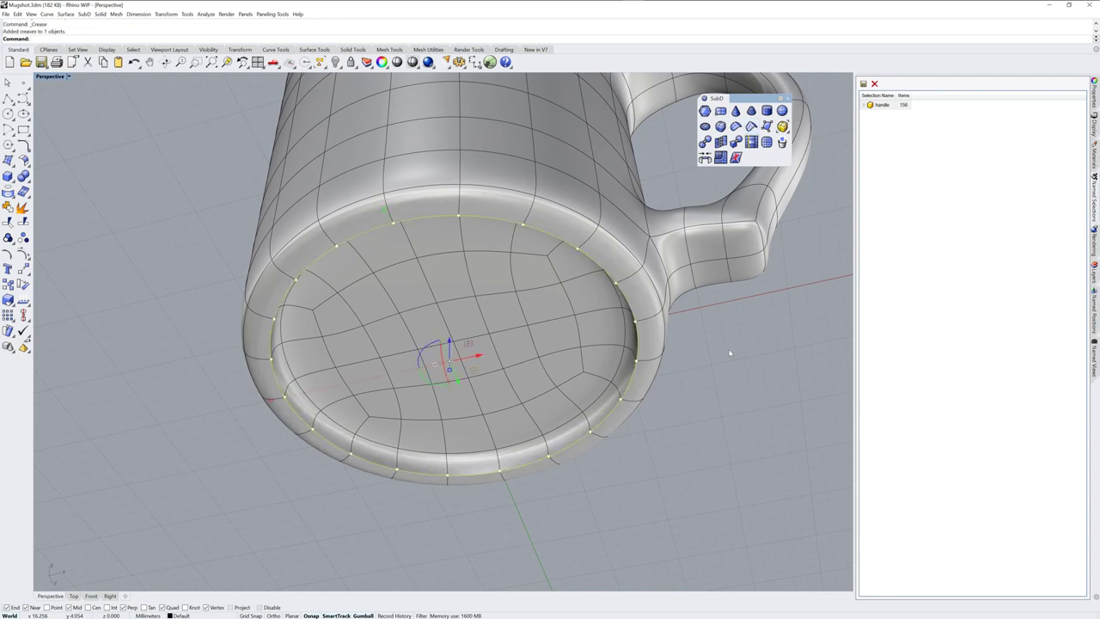
{"action": "left_click_drag", "start_coordinate": [479, 357], "coordinate": [477, 368]}
{"action": "left_click", "coordinate": [695, 351]}
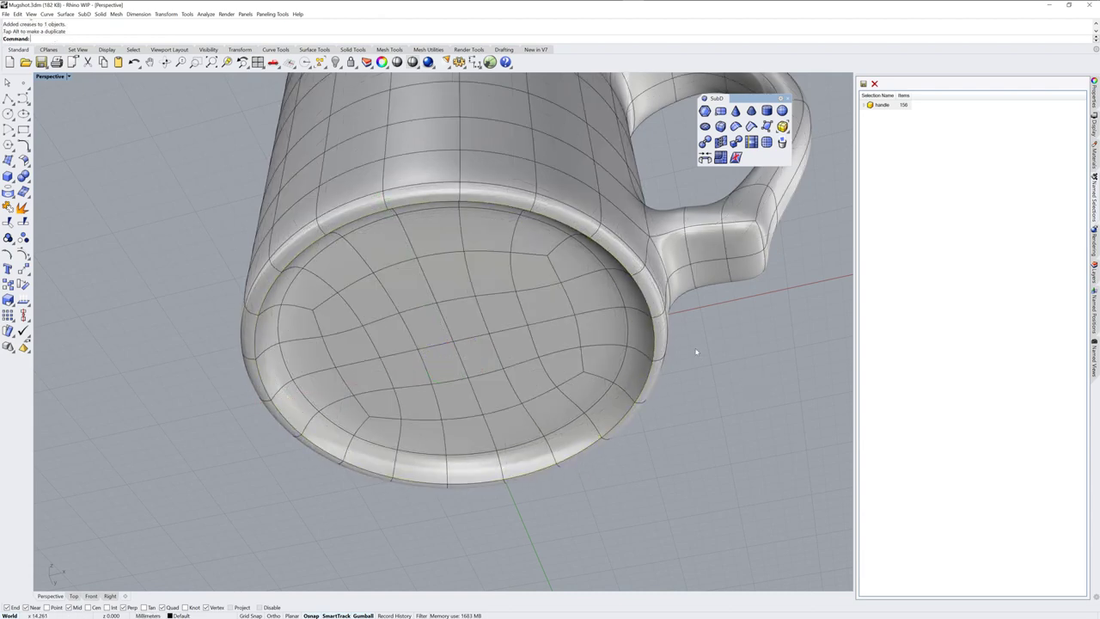
Delete the vertex at the centre of the mug's inside floor.
{"action": "scroll", "coordinate": [692, 355], "scroll_direction": "down", "scroll_amount": 5}
{"action": "right_click_drag", "start_coordinate": [692, 355], "coordinate": [521, 325]}
{"action": "scroll", "coordinate": [505, 358], "scroll_direction": "up", "scroll_amount": 4}
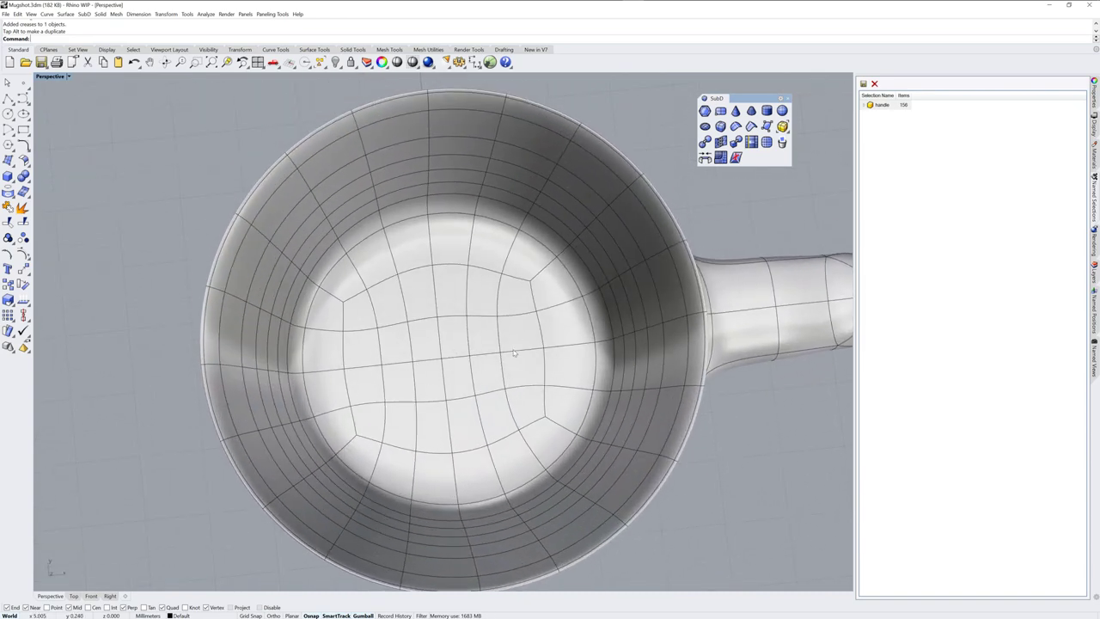
{"action": "left_click", "coordinate": [443, 362]}
{"action": "mouse_move", "coordinate": [504, 380]}
{"action": "right_mouse_down"}
{"action": "mouse_move", "coordinate": [505, 352]}
{"action": "mouse_move", "coordinate": [507, 378]}
{"action": "mouse_move", "coordinate": [485, 378]}
{"action": "right_mouse_up"}
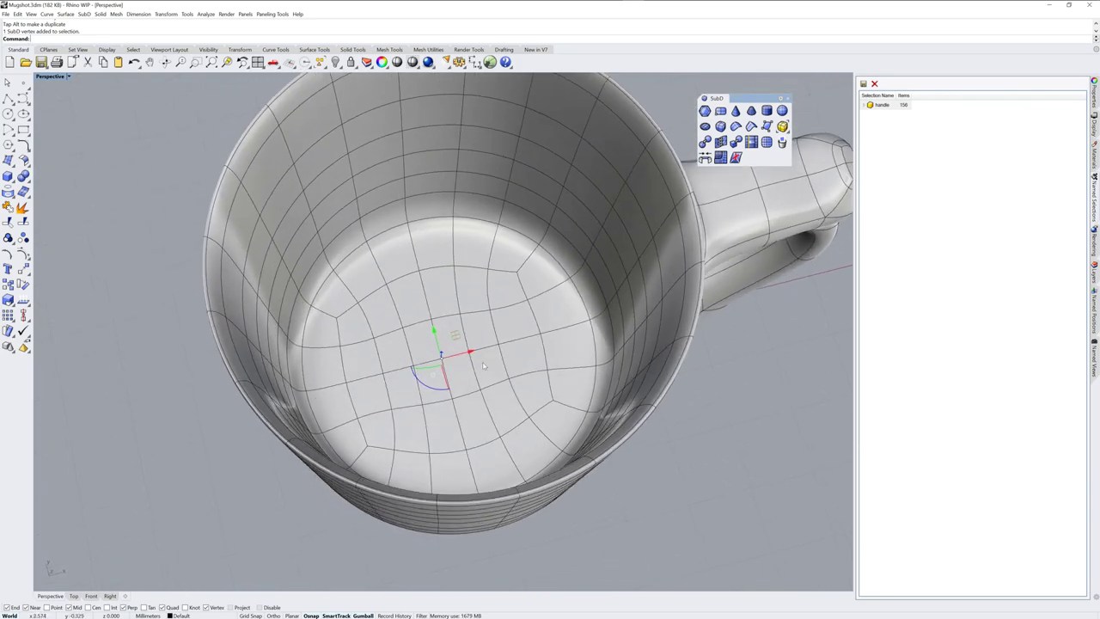
{"action": "left_click", "coordinate": [707, 395]}
{"action": "left_click", "coordinate": [436, 363]}
{"action": "key", "text": "Delete"}
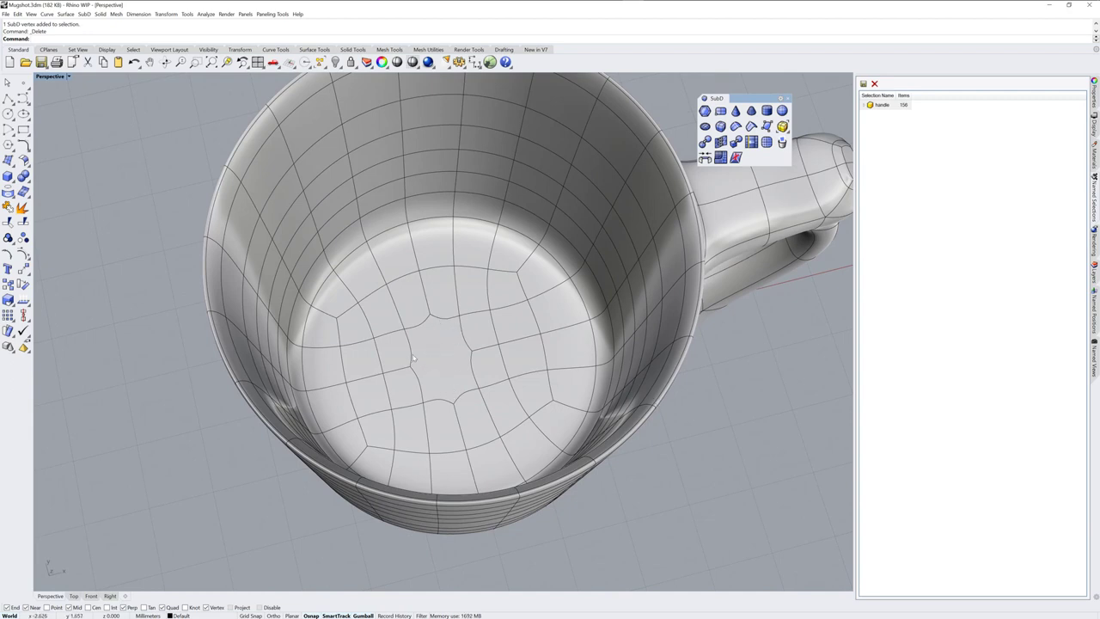
Merge the large central face of the mug's inside floor with the two adjacent faces on each side into a single face.
{"action": "left_click", "coordinate": [398, 355], "text": "ctrl+shift"}
{"action": "left_click", "coordinate": [408, 385], "text": "ctrl+shift"}
{"action": "left_click", "coordinate": [449, 368], "text": "ctrl+shift"}
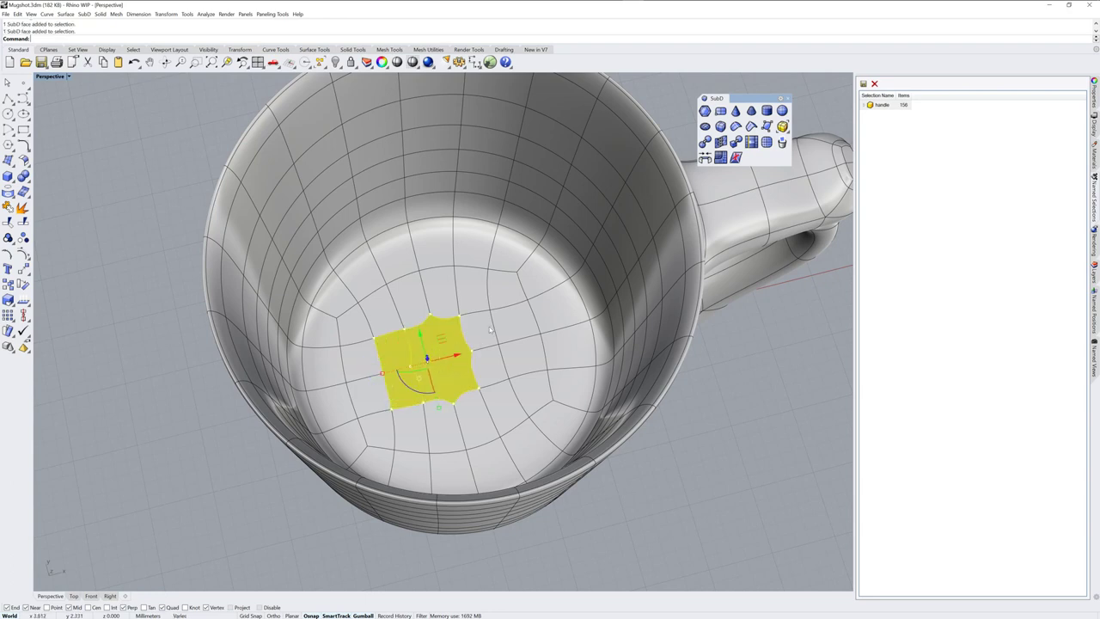
{"action": "left_click", "coordinate": [484, 330], "text": "ctrl+shift"}
{"action": "left_click", "coordinate": [491, 365], "text": "ctrl+shift"}
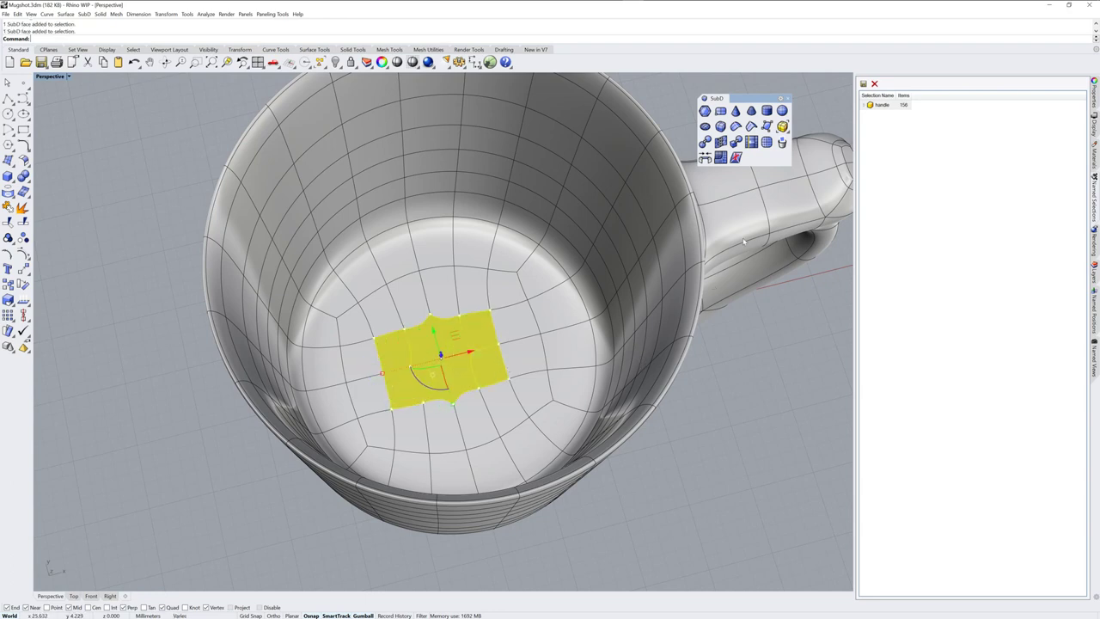
{"action": "left_click", "coordinate": [737, 158]}
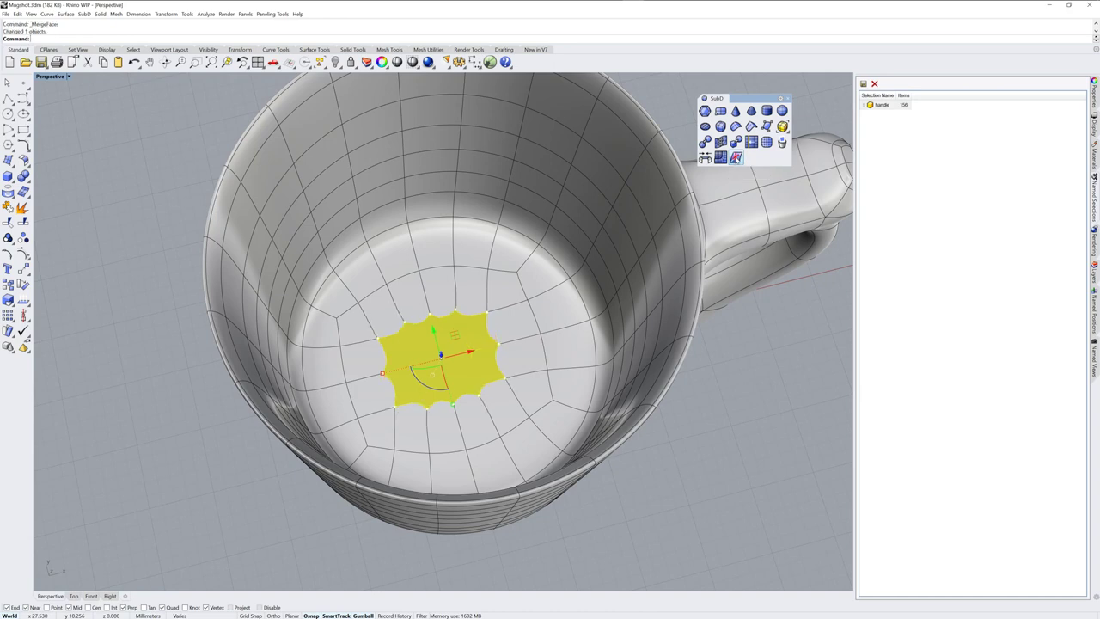
{"action": "key", "text": "Delete"}
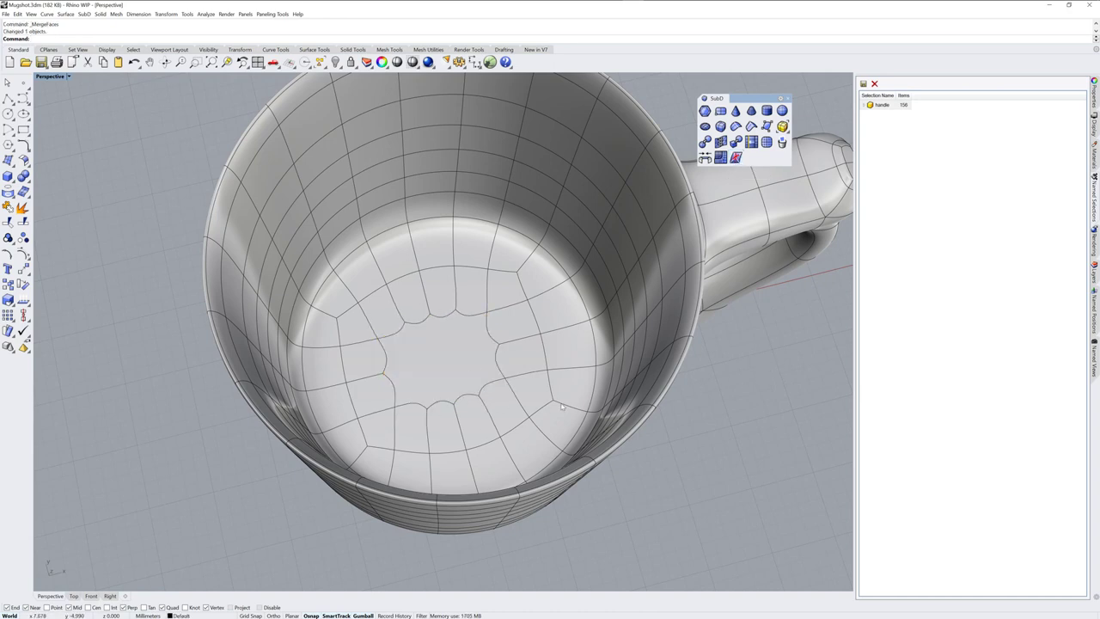
Delete the merged central face from the mug's inside floor, leaving a hole.
{"action": "right_click_drag", "start_coordinate": [538, 391], "coordinate": [506, 380]}
{"action": "left_click", "coordinate": [454, 351], "text": "ctrl+shift"}
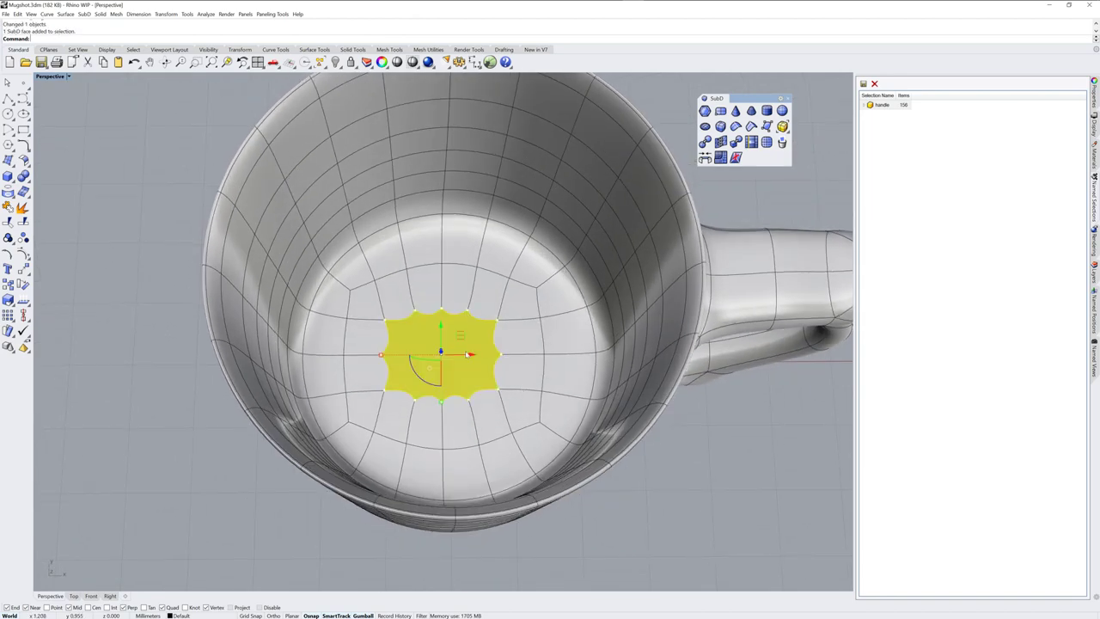
{"action": "key", "text": "Delete"}
{"action": "right_click_drag", "start_coordinate": [721, 492], "coordinate": [515, 388]}
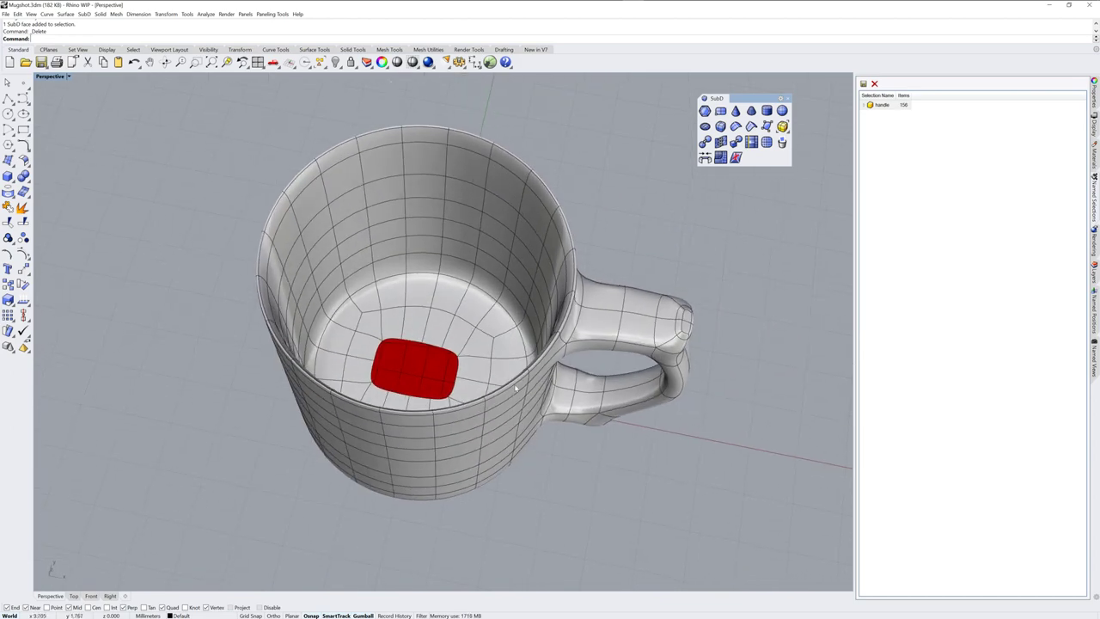
Fill the hole in the mug's inside floor from its boundary edges, using the Automatic patch style.
{"action": "type", "text": "ll"}
{"action": "key", "text": "Return"}
{"action": "left_click_drag", "start_coordinate": [210, 259], "coordinate": [523, 465]}
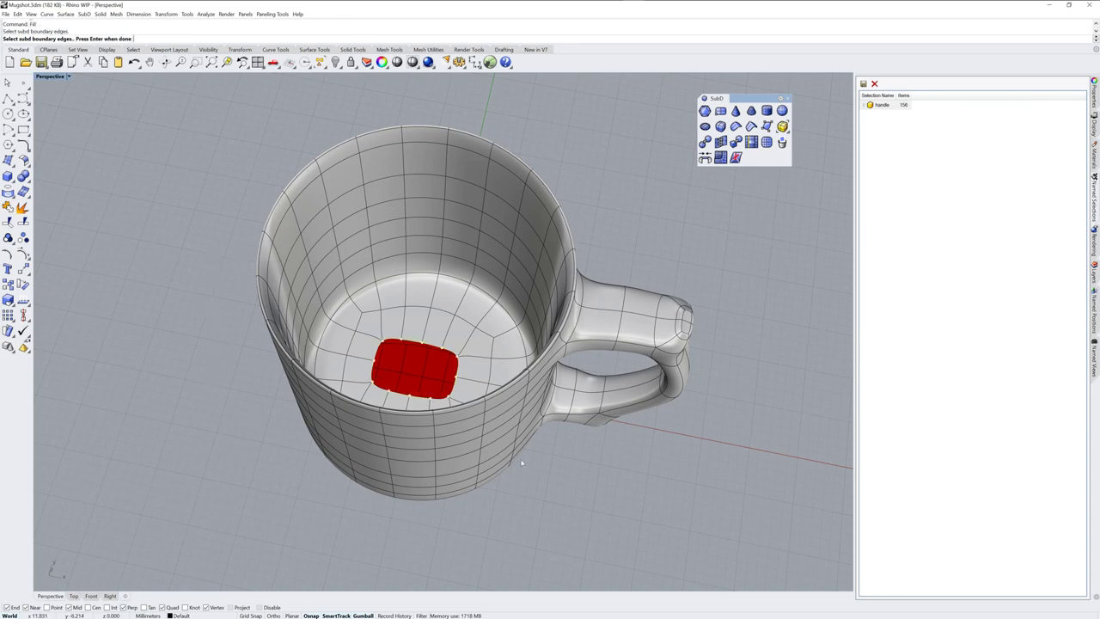
{"action": "key", "text": "Return"}
{"action": "key", "text": "Return"}
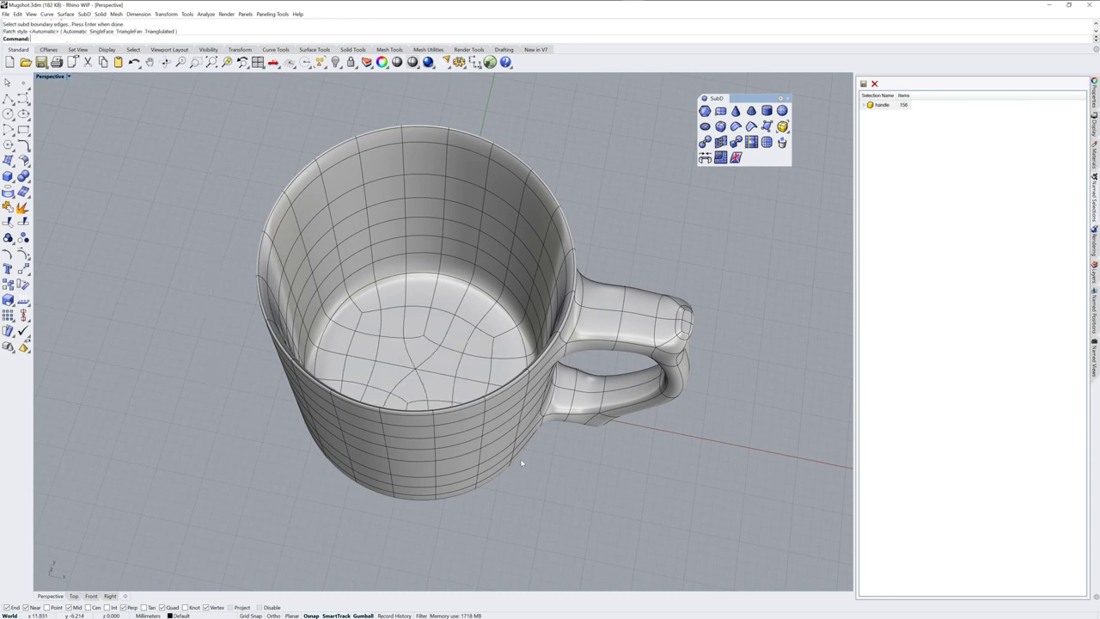
Select the inner faces at the handle's lower end and extrude them upward into a post inside the handle opening.
{"action": "right_click_drag", "start_coordinate": [554, 403], "coordinate": [620, 362]}
{"action": "scroll", "coordinate": [564, 303], "scroll_direction": "up", "scroll_amount": 3}
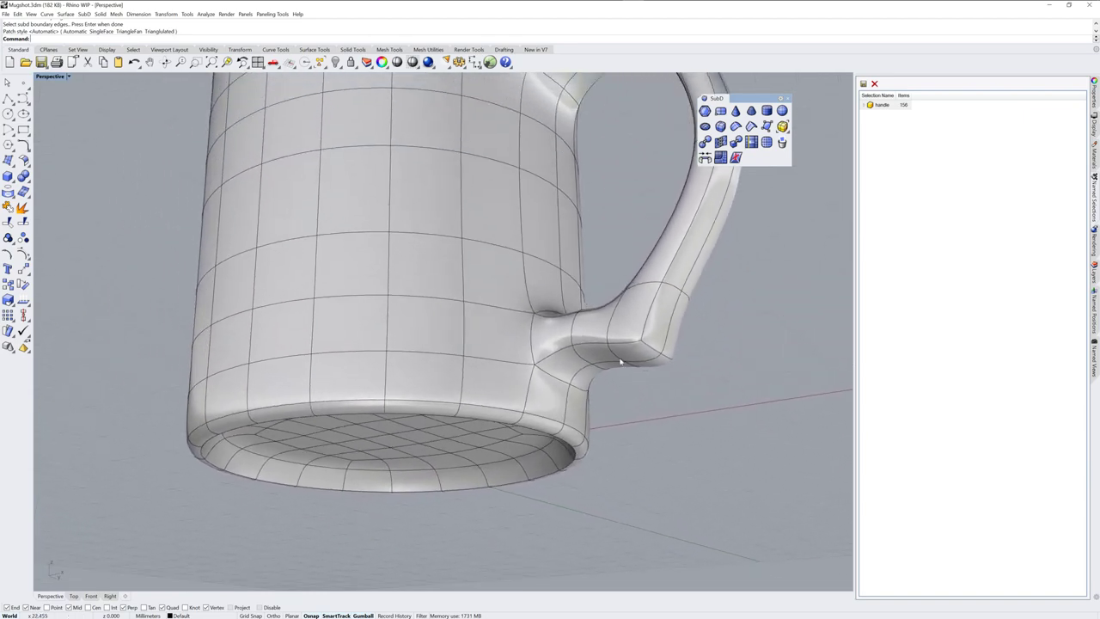
{"action": "right_click_drag", "start_coordinate": [622, 319], "coordinate": [650, 378]}
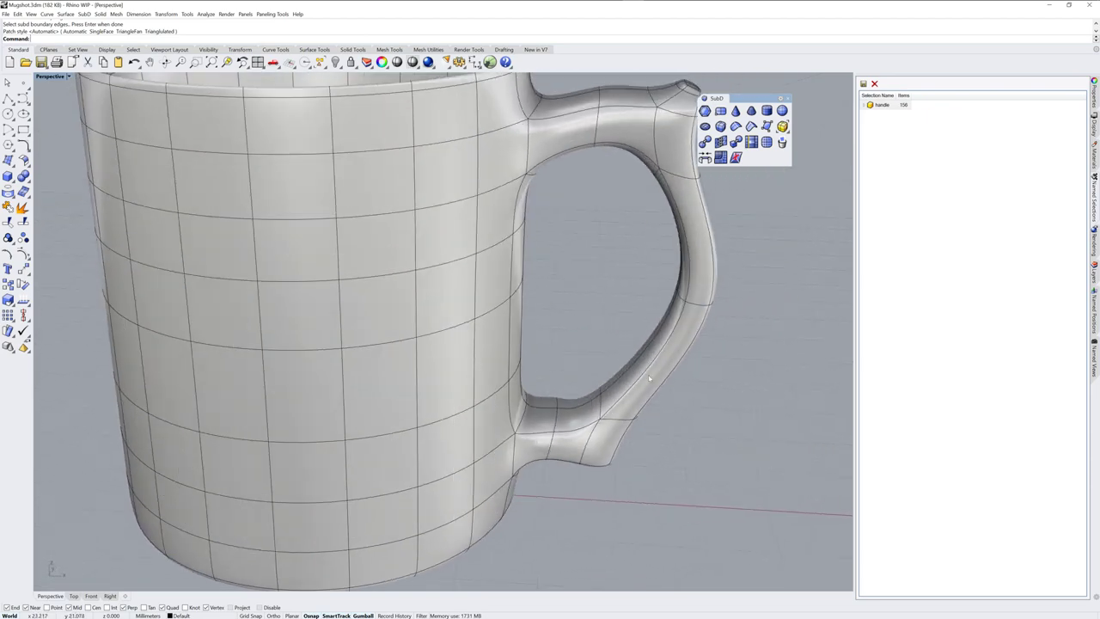
{"action": "left_click", "coordinate": [581, 419], "text": "ctrl+shift"}
{"action": "right_click_drag", "start_coordinate": [578, 404], "coordinate": [593, 386]}
{"action": "left_click", "coordinate": [591, 396], "text": "ctrl+shift"}
{"action": "left_click_drag", "start_coordinate": [593, 386], "coordinate": [586, 321]}
{"action": "left_click", "coordinate": [605, 319]}
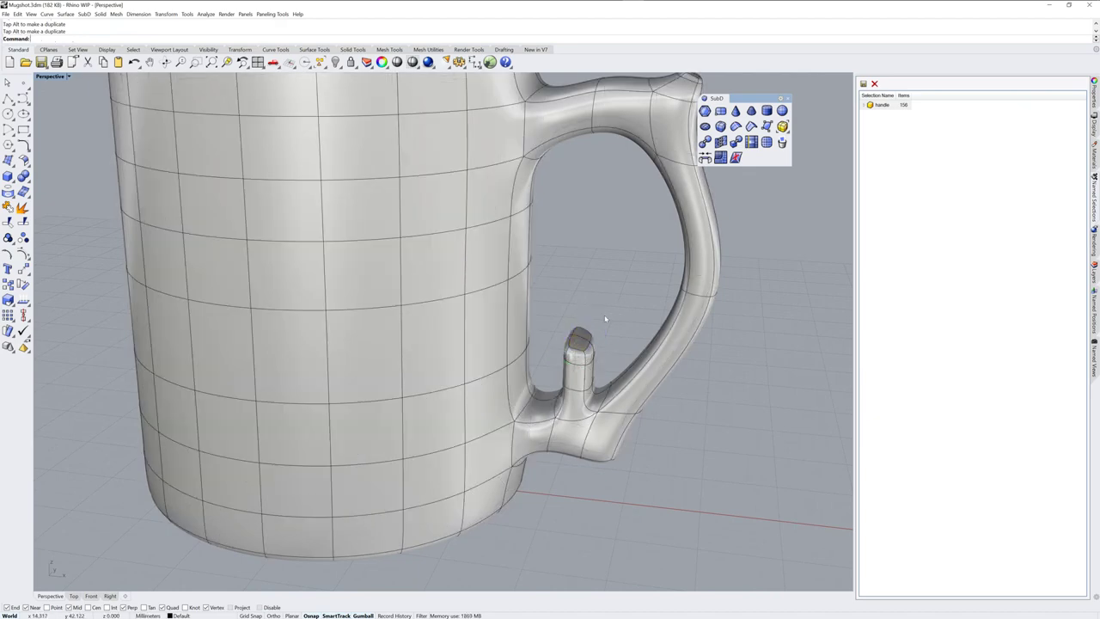
{"action": "mouse_move", "coordinate": [606, 319]}
{"action": "right_mouse_down"}
{"action": "mouse_move", "coordinate": [621, 313]}
{"action": "mouse_move", "coordinate": [604, 327]}
{"action": "right_mouse_up"}
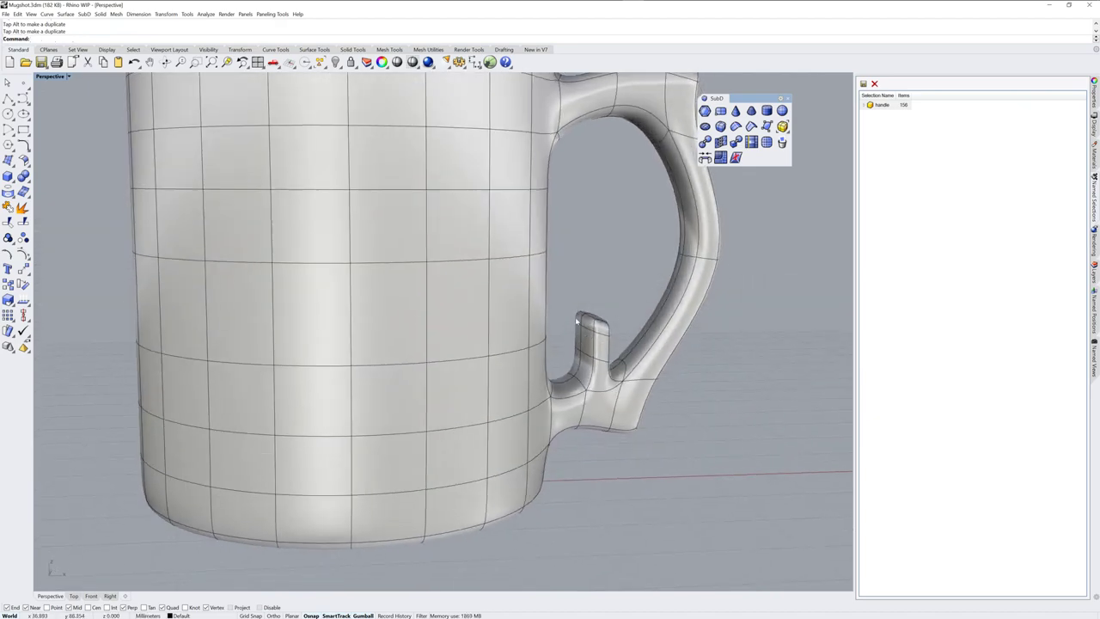
Delete the two faces near the post's upper end that face the mug body.
{"action": "left_click", "coordinate": [577, 322], "text": "ctrl+shift"}
{"action": "scroll", "coordinate": [577, 314], "scroll_direction": "up", "scroll_amount": 5}
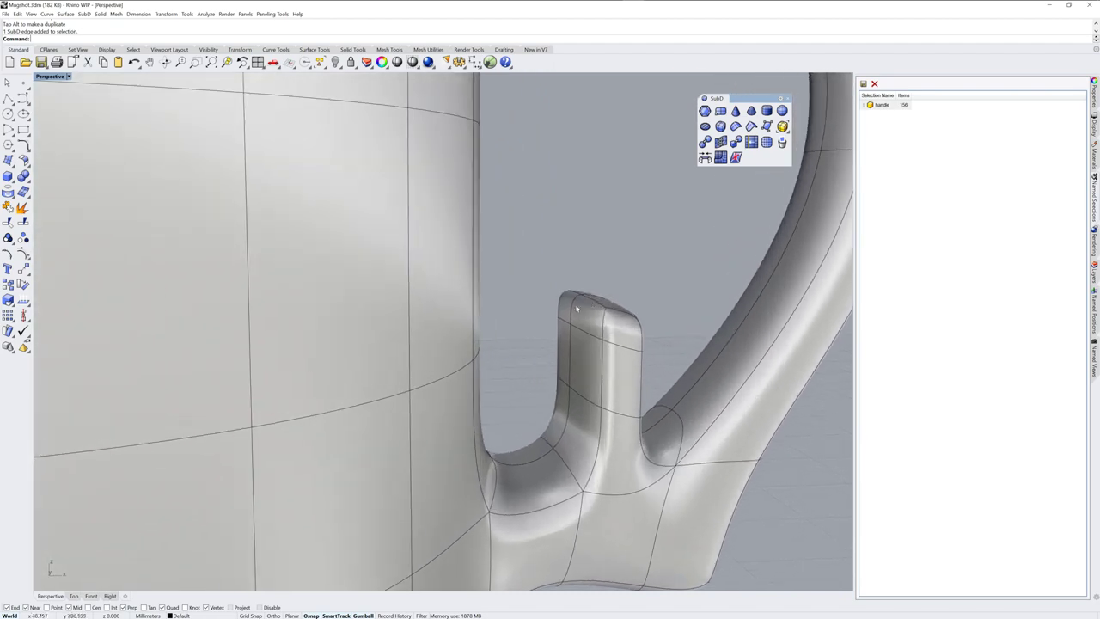
{"action": "left_click", "coordinate": [565, 308], "text": "ctrl+shift"}
{"action": "left_click", "coordinate": [585, 323], "text": "ctrl+shift"}
{"action": "right_click_drag", "start_coordinate": [667, 285], "coordinate": [621, 302]}
{"action": "key", "text": "Delete"}
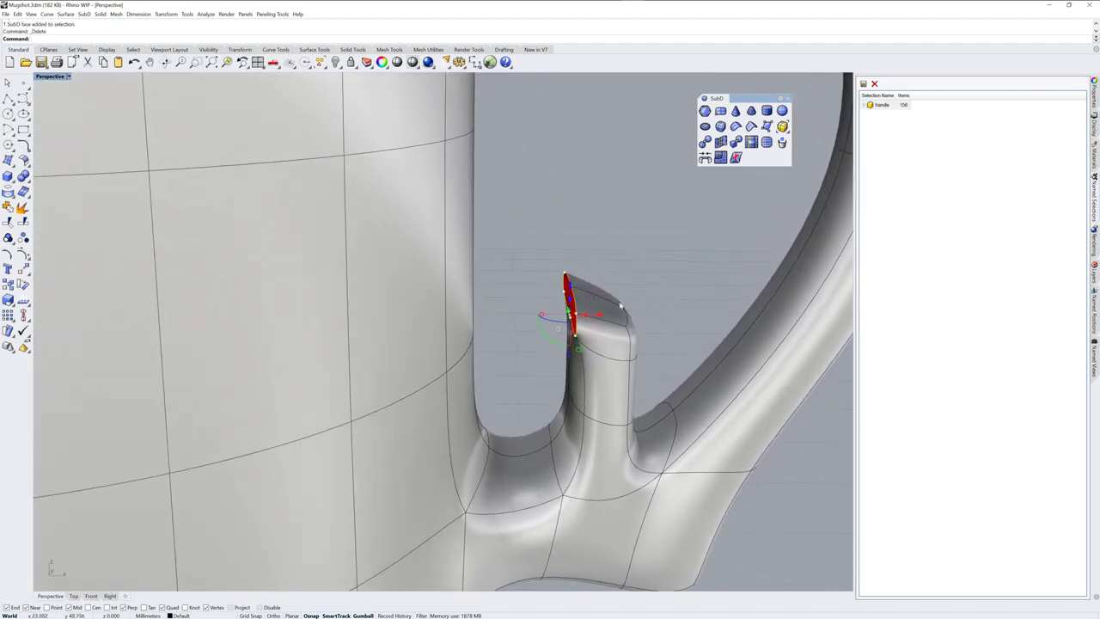
Move the post's open edge loop upward and rotate it towards the mug body.
{"action": "left_click_drag", "start_coordinate": [589, 297], "coordinate": [604, 282]}
{"action": "left_click_drag", "start_coordinate": [613, 253], "coordinate": [599, 263]}
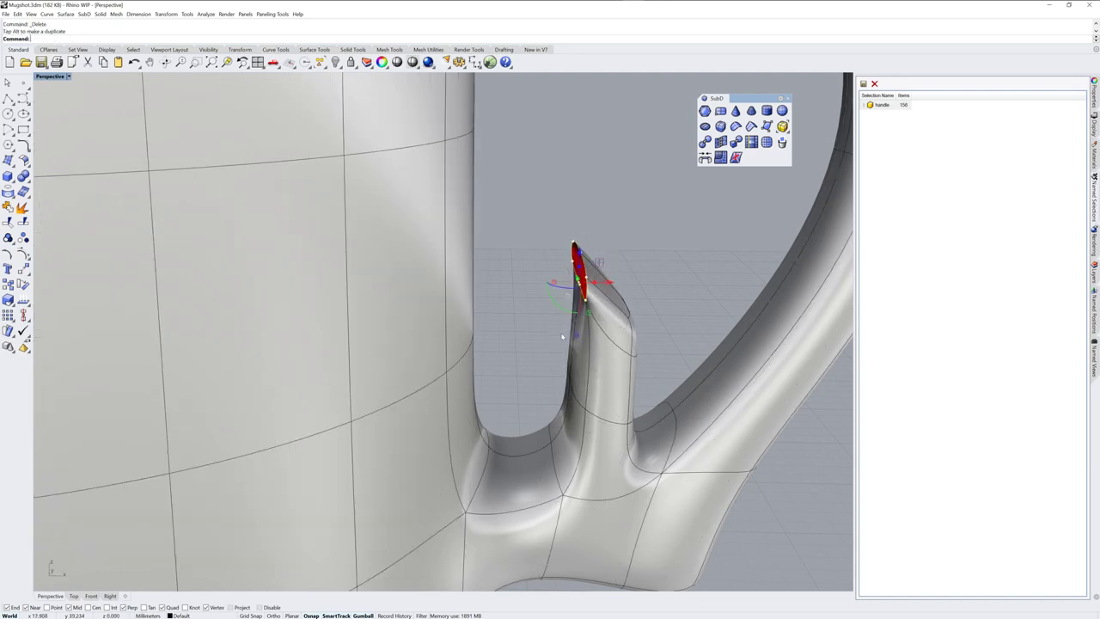
{"action": "left_click_drag", "start_coordinate": [550, 300], "coordinate": [537, 307]}
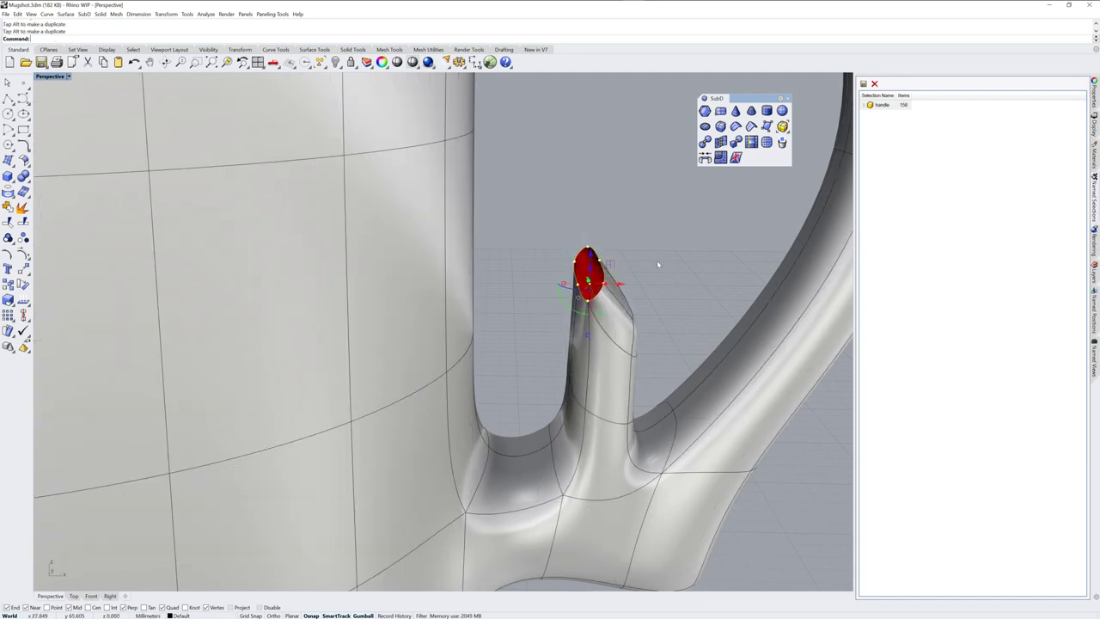
Delete two faces on the mug body inside the handle opening, above the post, to create a matching hole.
{"action": "scroll", "coordinate": [656, 263], "scroll_direction": "down", "scroll_amount": 5}
{"action": "right_click_drag", "start_coordinate": [653, 287], "coordinate": [619, 292]}
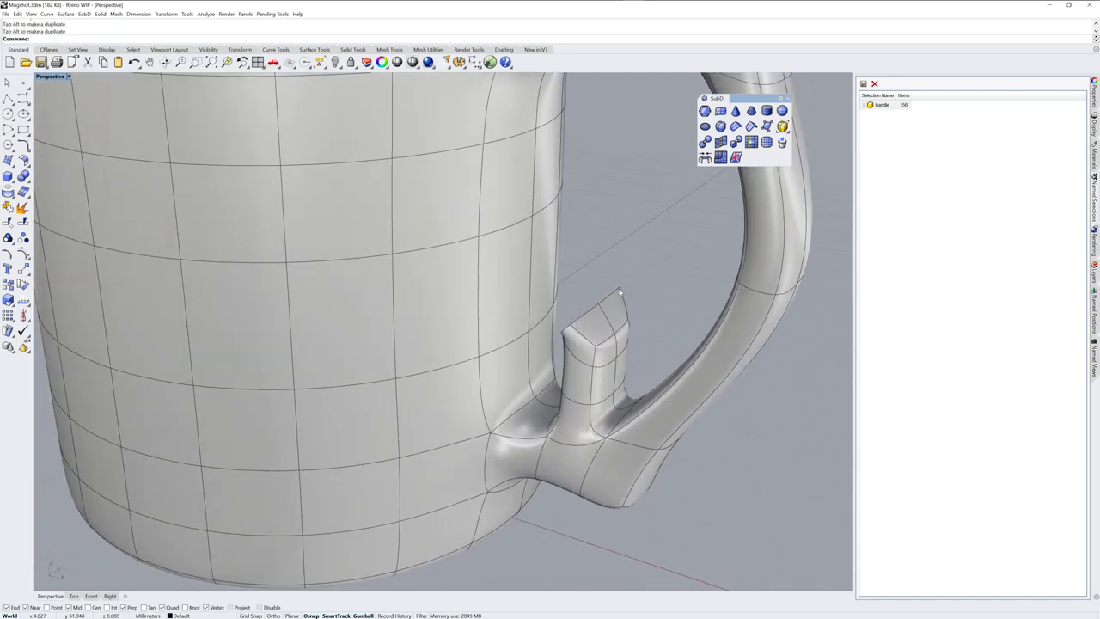
{"action": "left_click", "coordinate": [520, 197], "text": "ctrl+shift"}
{"action": "left_click", "coordinate": [555, 178], "text": "ctrl+shift"}
{"action": "key", "text": "Delete"}
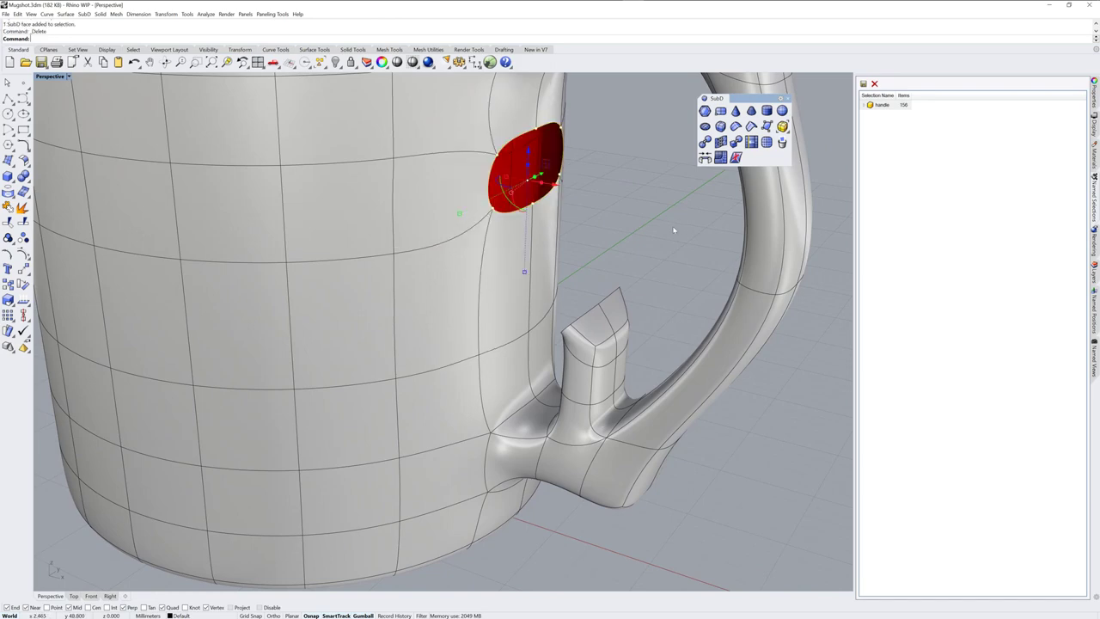
{"action": "left_click", "coordinate": [622, 208]}
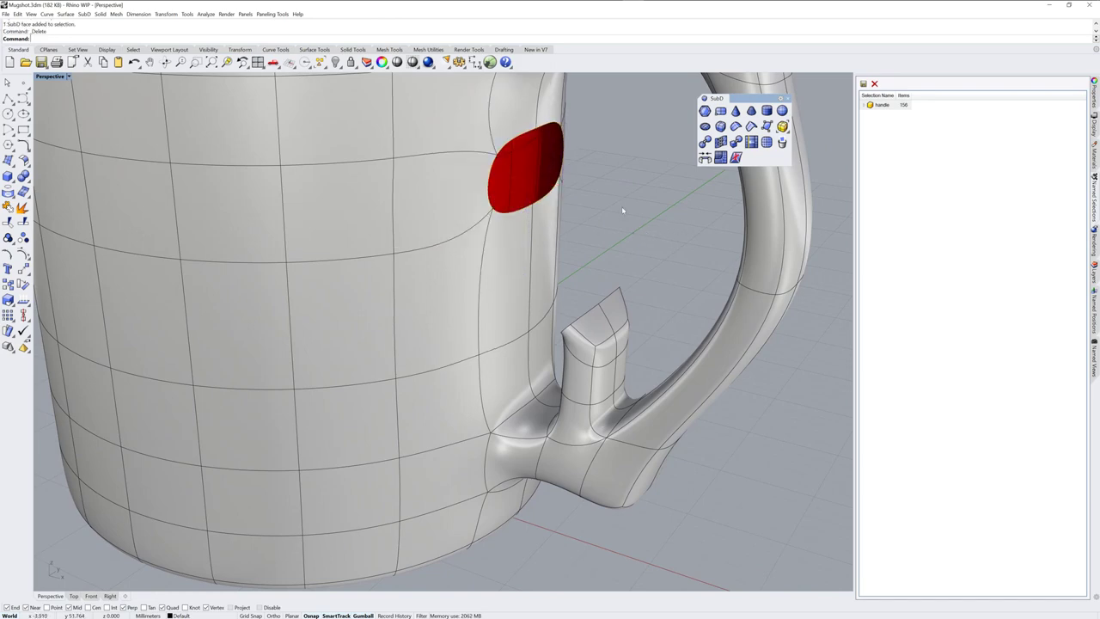
Bridge the hole in the mug body to the post's open edge loop with one joined, uncreased segment and smoothness 0.
{"action": "right_click_drag", "start_coordinate": [621, 207], "coordinate": [555, 233]}
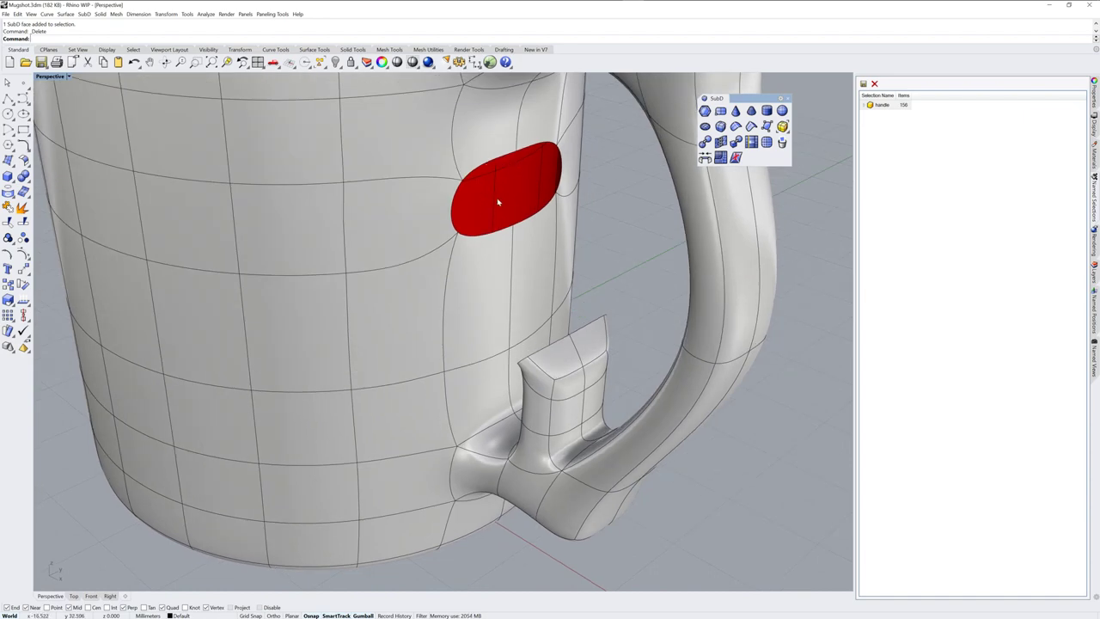
{"action": "right_click_drag", "start_coordinate": [567, 247], "coordinate": [640, 273]}
{"action": "left_click", "coordinate": [705, 157]}
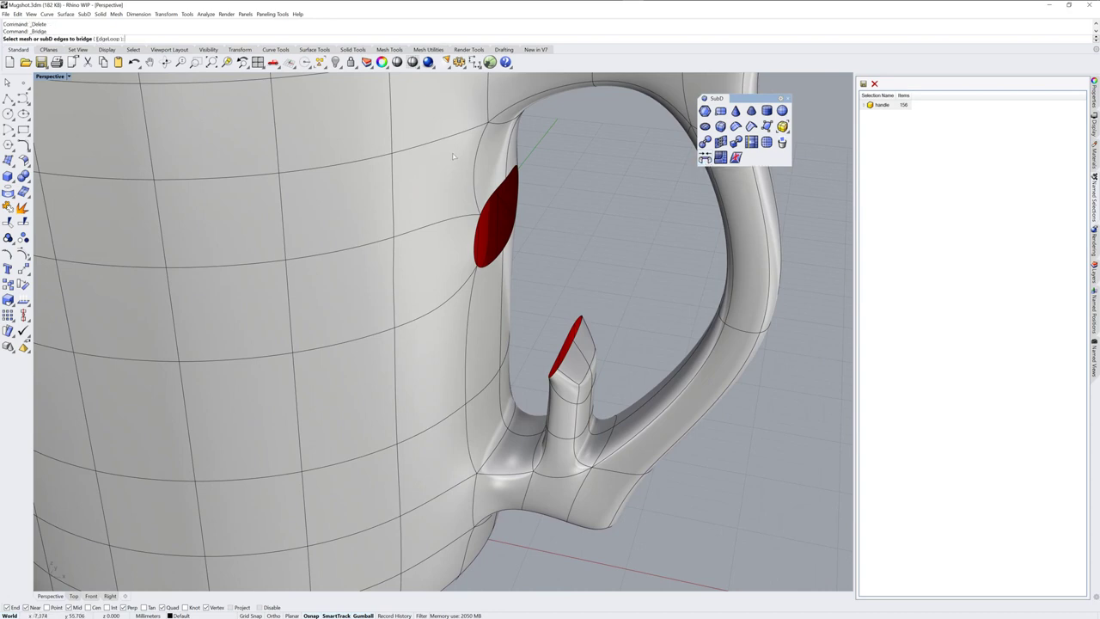
{"action": "left_click", "coordinate": [476, 217]}
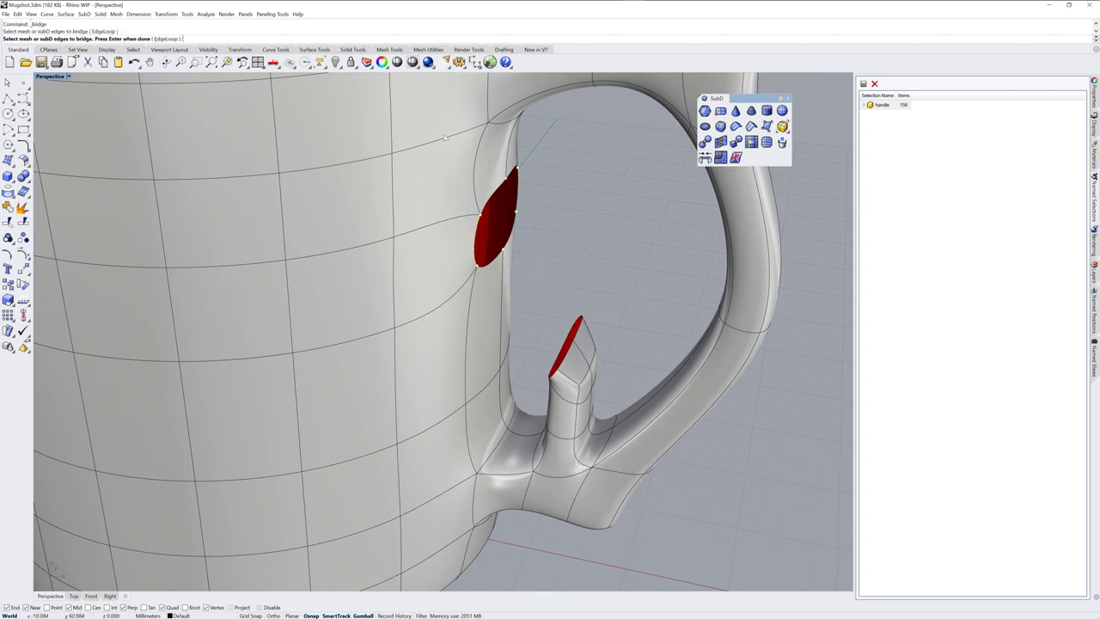
{"action": "left_click_drag", "start_coordinate": [519, 290], "coordinate": [634, 402]}
{"action": "key", "text": "Return"}
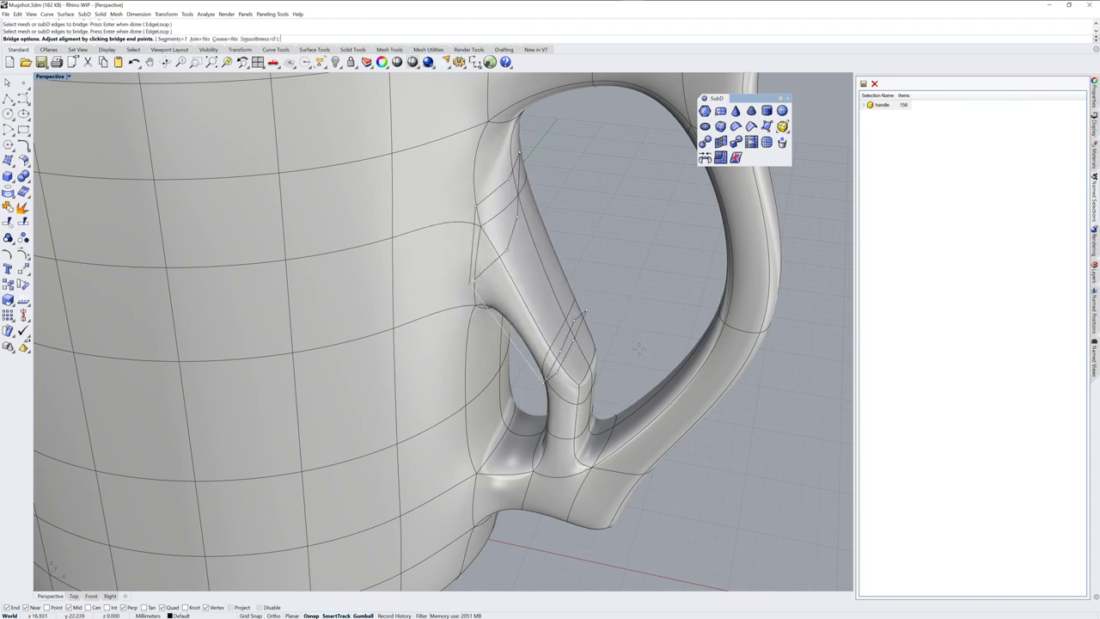
{"action": "mouse_move", "coordinate": [634, 306]}
{"action": "right_mouse_down"}
{"action": "mouse_move", "coordinate": [648, 287]}
{"action": "mouse_move", "coordinate": [634, 298]}
{"action": "right_mouse_up"}
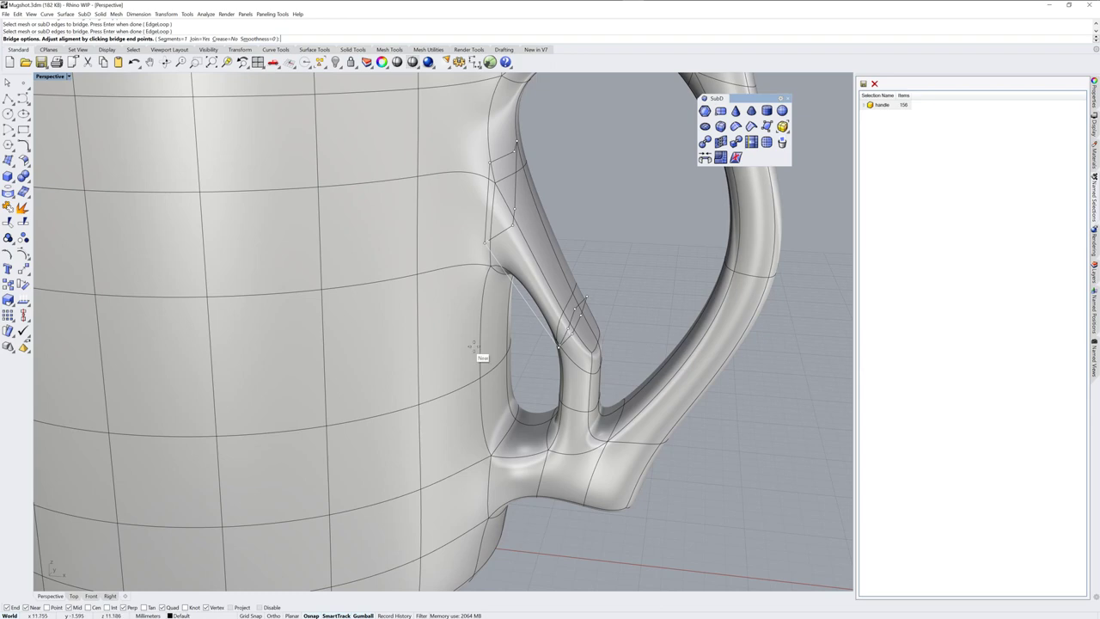
{"action": "right_click_drag", "start_coordinate": [481, 356], "coordinate": [663, 254]}
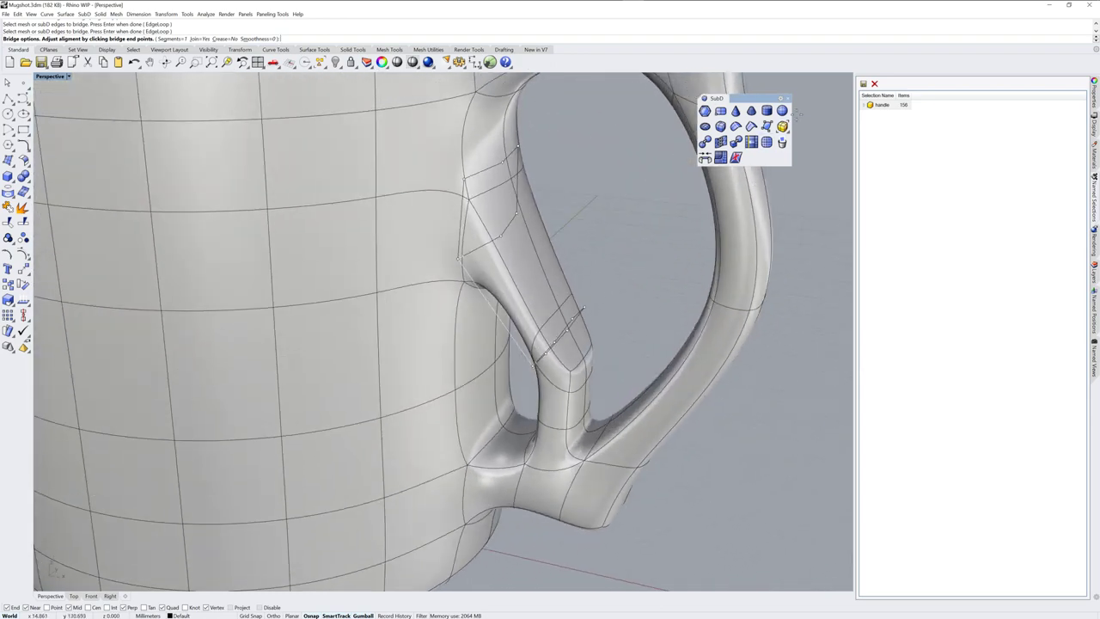
{"action": "right_click", "coordinate": [809, 144]}
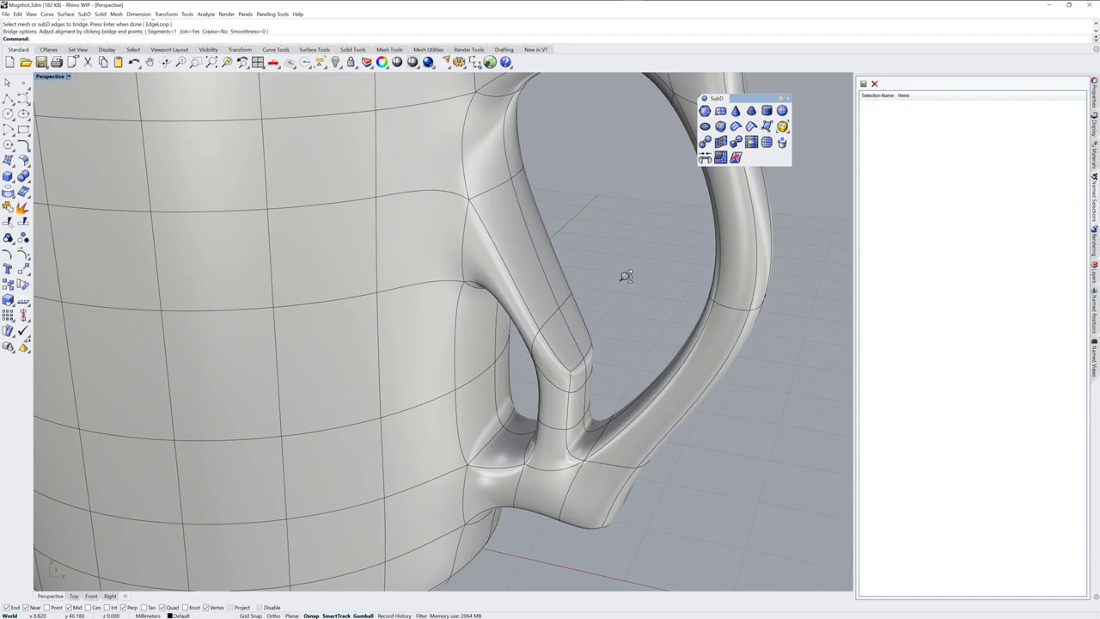
Select the bridged strut inside the handle opening and scale it across the handle's width.
{"action": "scroll", "coordinate": [627, 276], "scroll_direction": "down", "scroll_amount": 8}
{"action": "right_click_drag", "start_coordinate": [635, 291], "coordinate": [648, 279]}
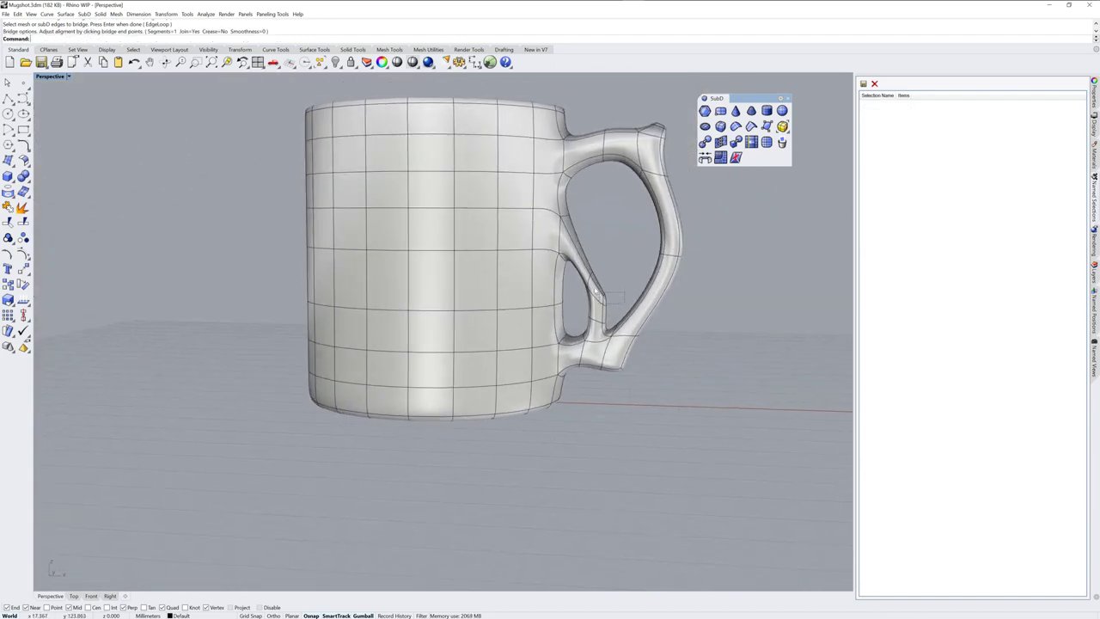
{"action": "left_click_drag", "start_coordinate": [596, 292], "coordinate": [581, 271]}
{"action": "right_click_drag", "start_coordinate": [638, 253], "coordinate": [563, 275]}
{"action": "left_click_drag", "start_coordinate": [553, 287], "coordinate": [584, 272]}
{"action": "right_click_drag", "start_coordinate": [642, 291], "coordinate": [676, 322]}
{"action": "left_click", "coordinate": [716, 286]}
Convert the mug SubD to a NURBS polysurface while keeping the input object.
{"action": "scroll", "coordinate": [624, 339], "scroll_direction": "down", "scroll_amount": 1}
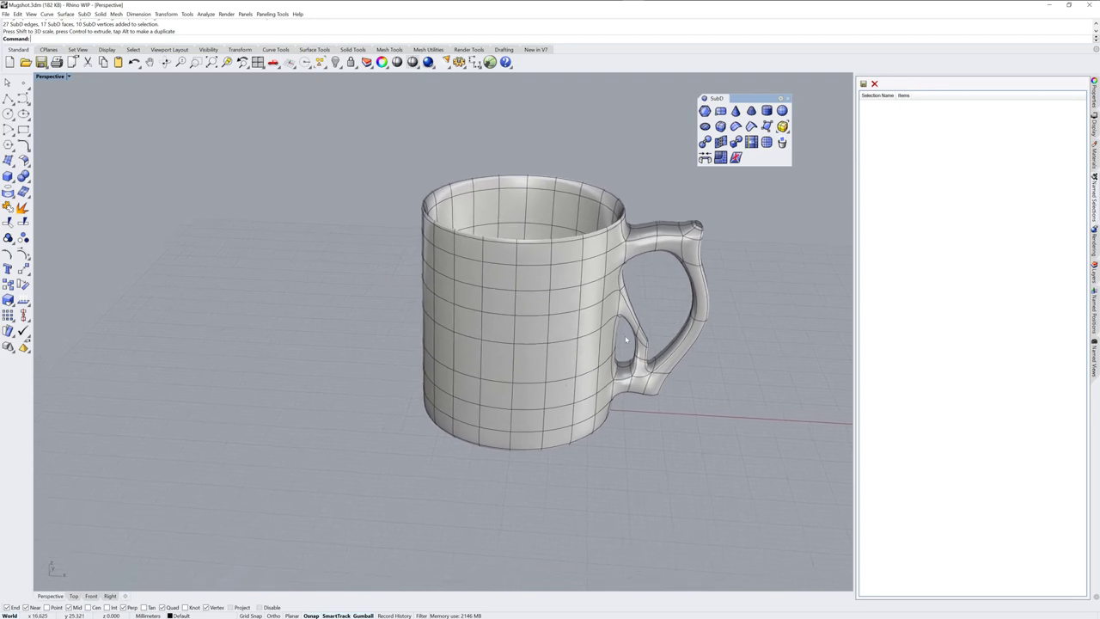
{"action": "scroll", "coordinate": [581, 344], "scroll_direction": "up", "scroll_amount": 2}
{"action": "right_click_drag", "start_coordinate": [532, 378], "coordinate": [555, 376]}
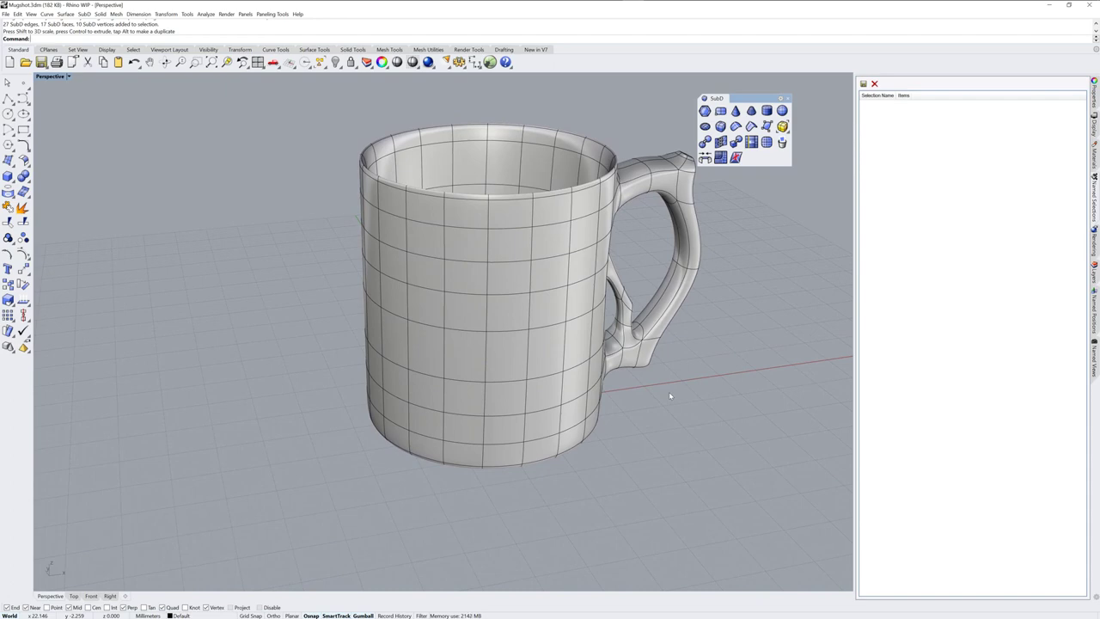
{"action": "left_click", "coordinate": [594, 389]}
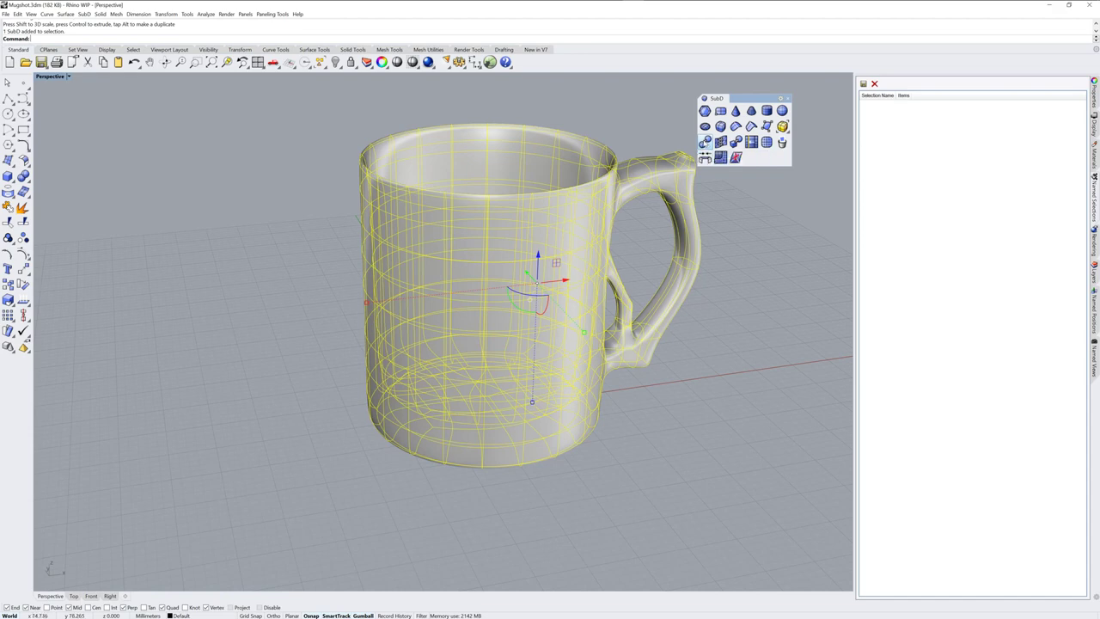
{"action": "left_click", "coordinate": [705, 142]}
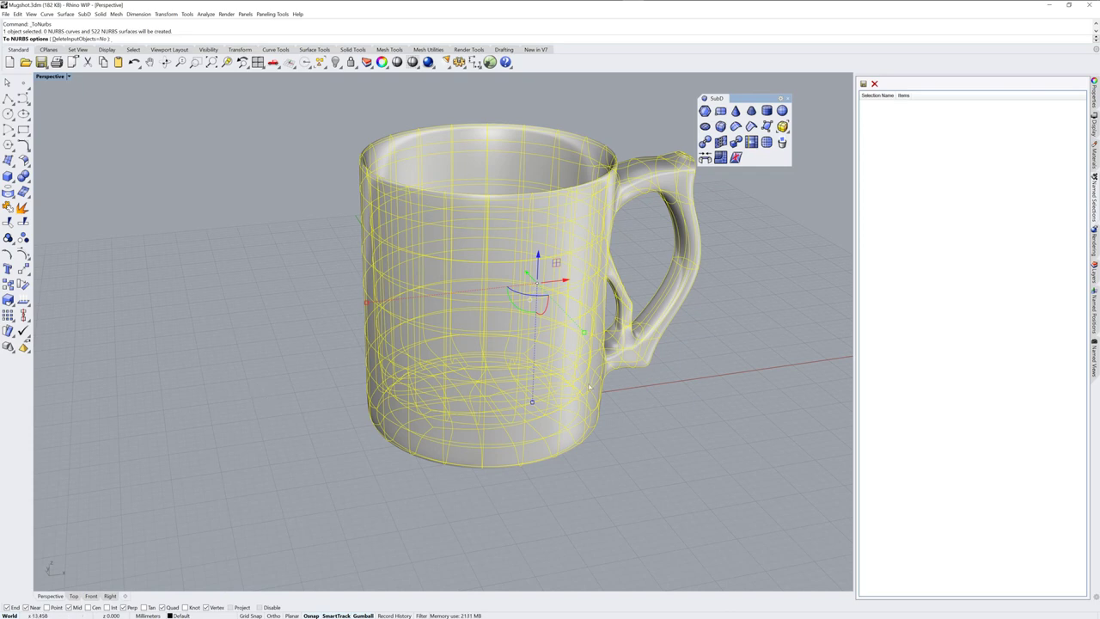
{"action": "key", "text": "Return"}
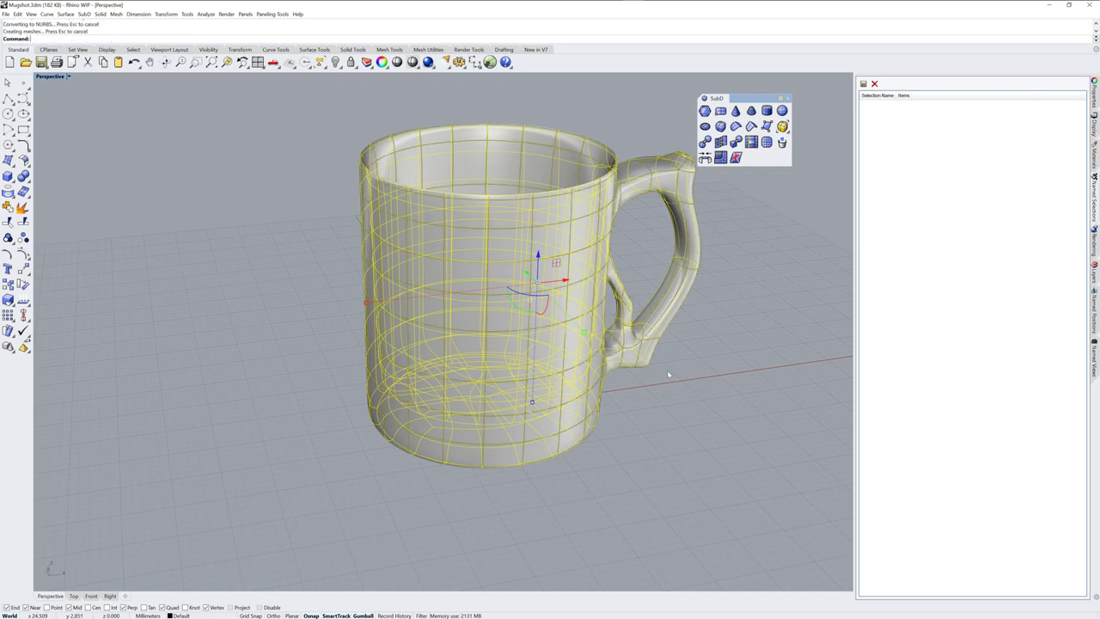
Select the NURBS polysurface overlapping the SubD mug and move it out beside the original.
{"action": "left_click", "coordinate": [576, 348]}
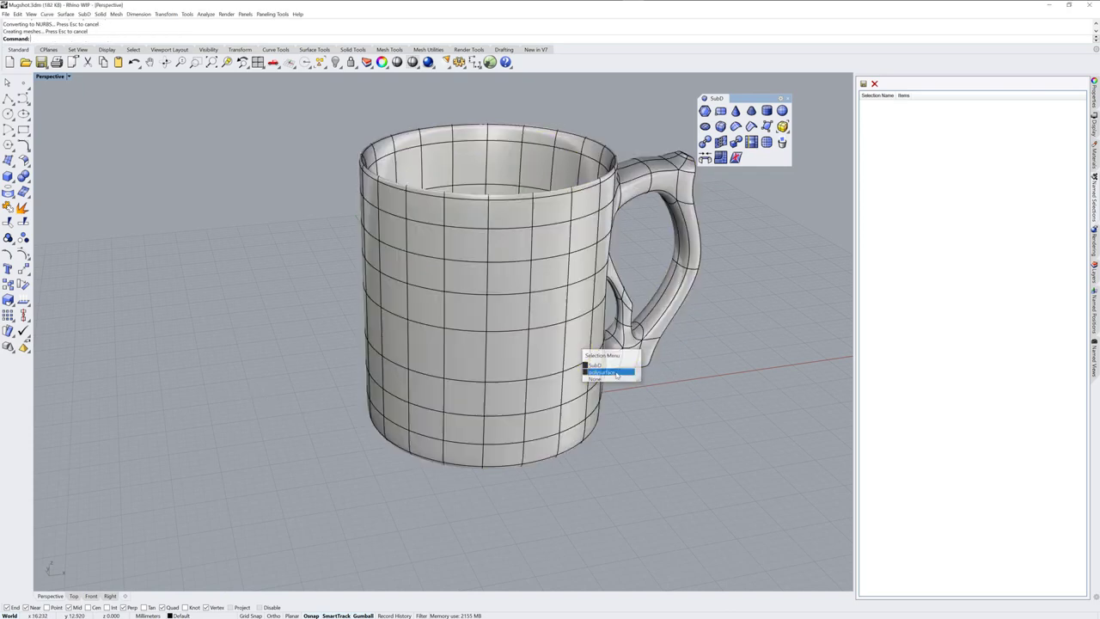
{"action": "left_click", "coordinate": [604, 372]}
{"action": "left_click_drag", "start_coordinate": [535, 253], "coordinate": [184, 354]}
{"action": "left_click", "coordinate": [318, 496]}
Examine the moved NURBS polysurface next to the SubD mug, selecting it to inspect its surface structure.
{"action": "scroll", "coordinate": [319, 436], "scroll_direction": "up", "scroll_amount": 1}
{"action": "scroll", "coordinate": [328, 429], "scroll_direction": "down", "scroll_amount": 2}
{"action": "right_click_drag", "start_coordinate": [327, 428], "coordinate": [448, 388], "text": "shift"}
{"action": "left_click", "coordinate": [434, 371]}
{"action": "left_click", "coordinate": [465, 425]}
{"action": "left_click", "coordinate": [448, 387]}
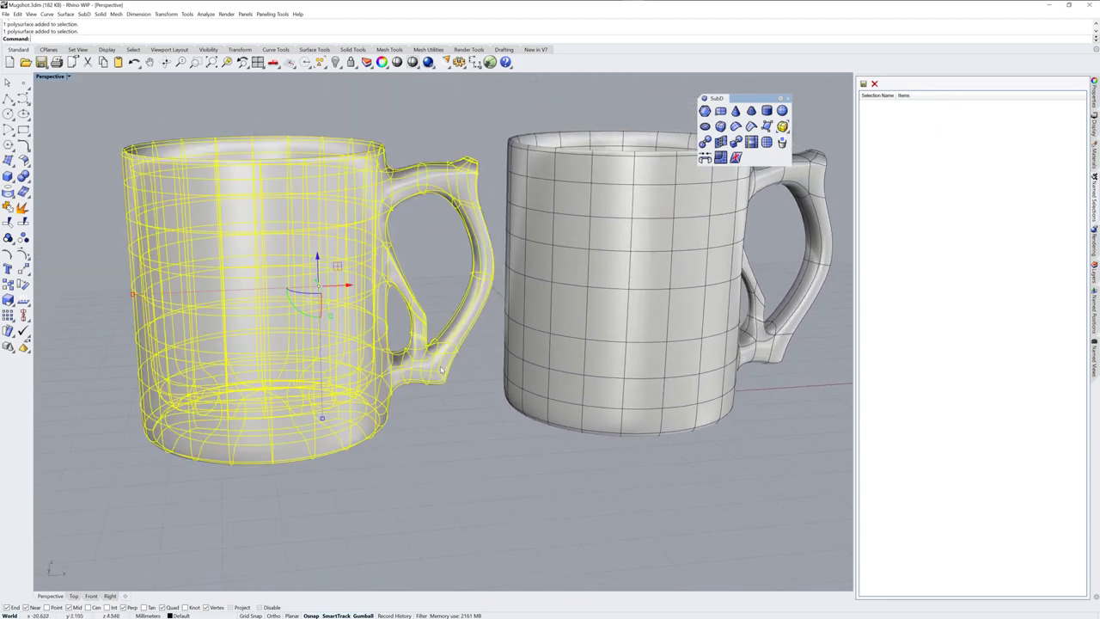
{"action": "key", "text": "Escape"}
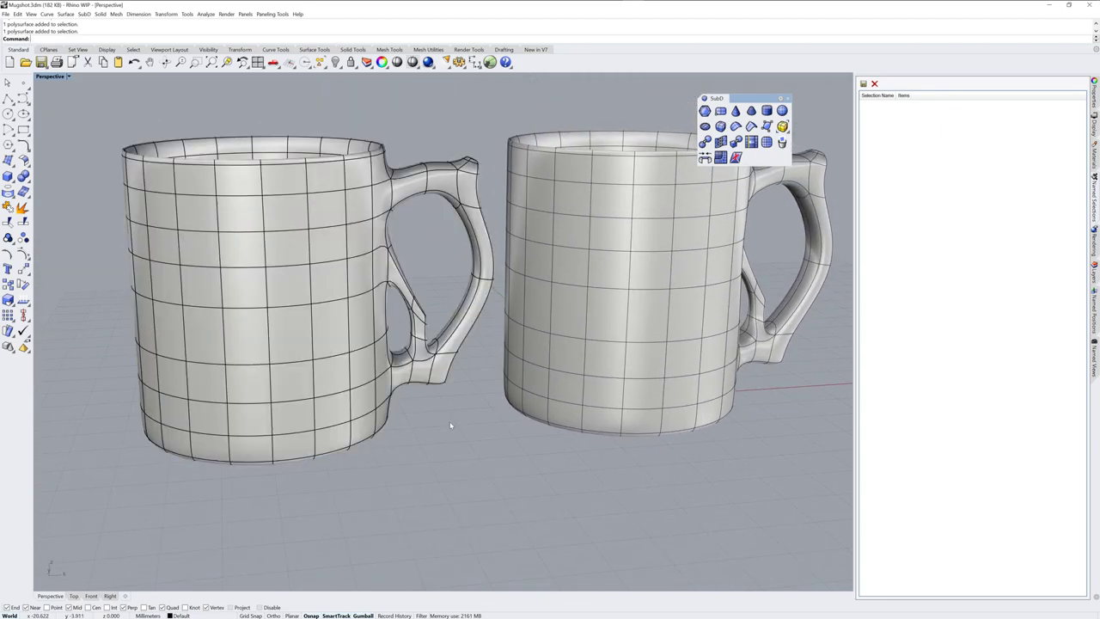